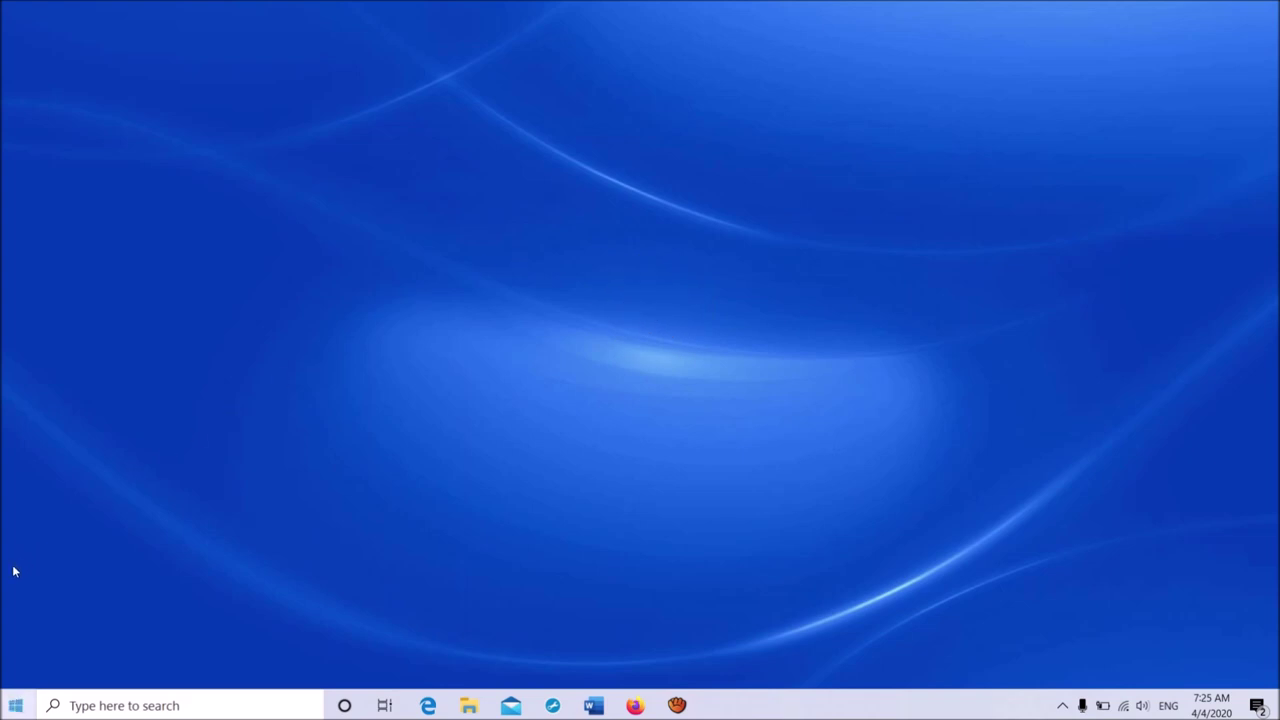
Step: Run a Windows Update check in Settings, opened from the Win+X menu, then close Settings
{"action": "key", "text": "super+x"}
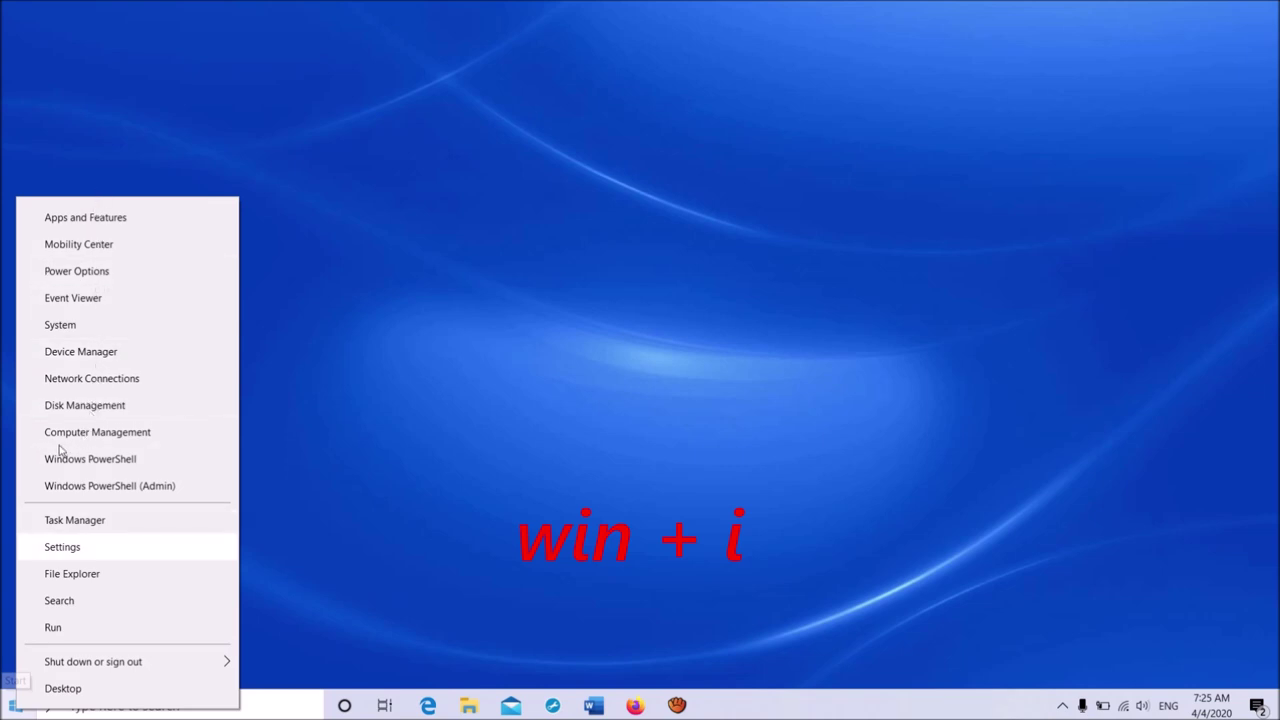
{"action": "key", "text": "Return"}
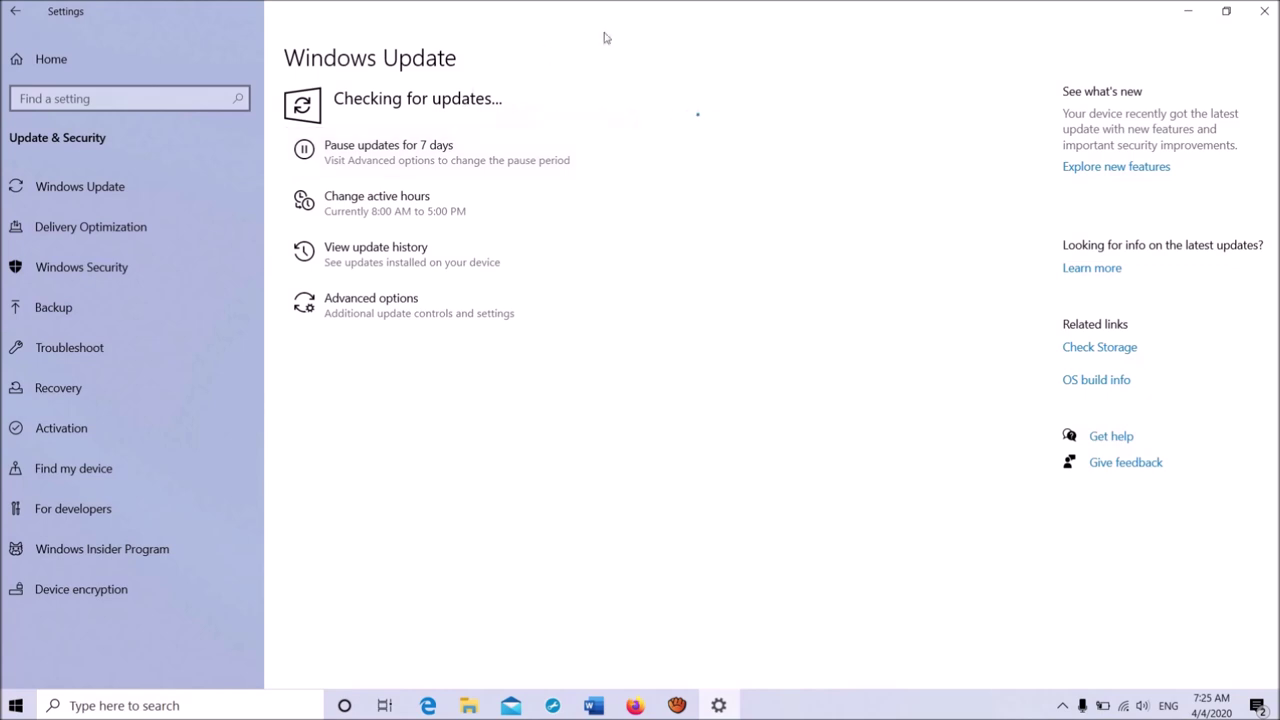
{"action": "left_click", "coordinate": [1255, 14]}
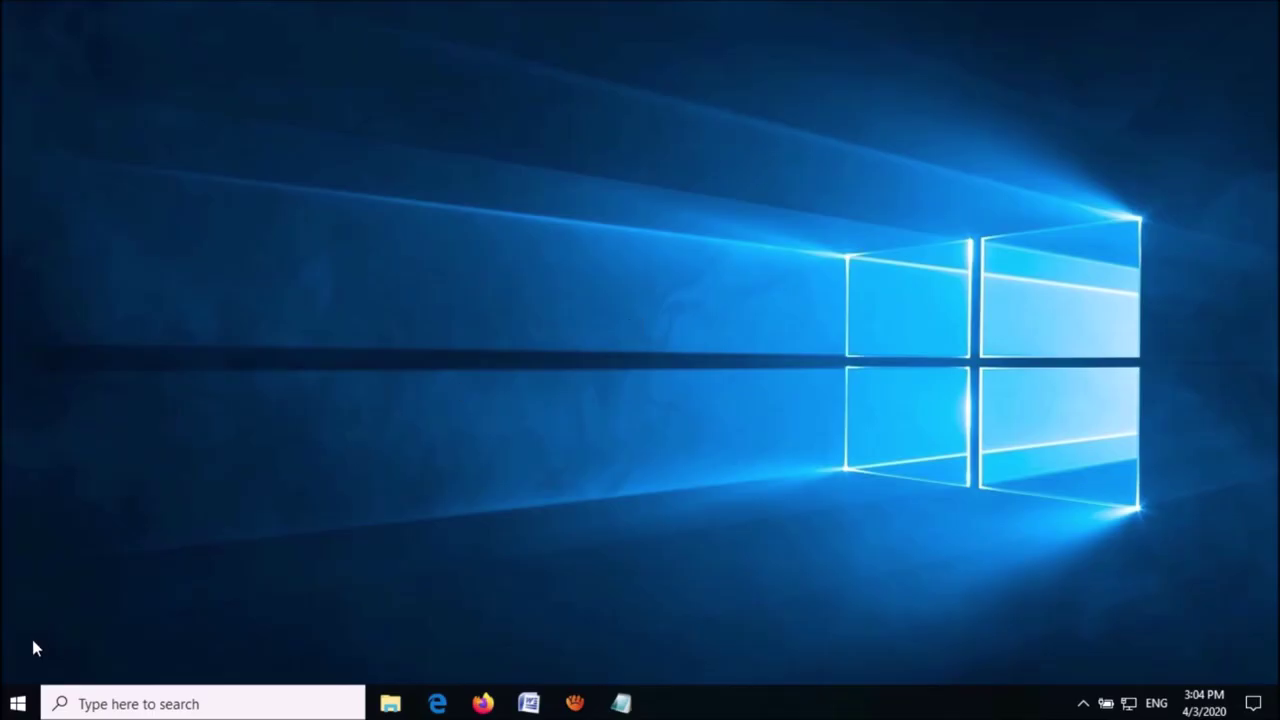
Step: Change the Personalization > Lock screen background from Windows spotlight to Picture and close Settings
{"action": "left_click", "coordinate": [17, 703]}
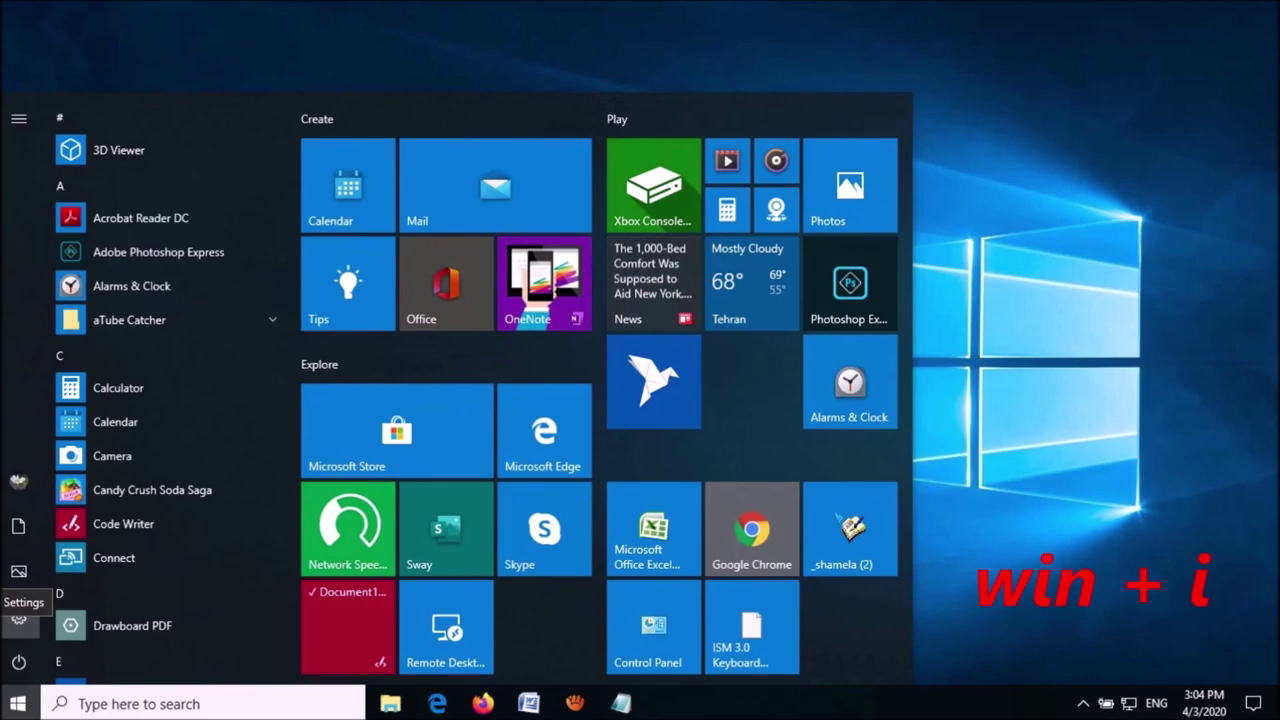
{"action": "left_click", "coordinate": [18, 618]}
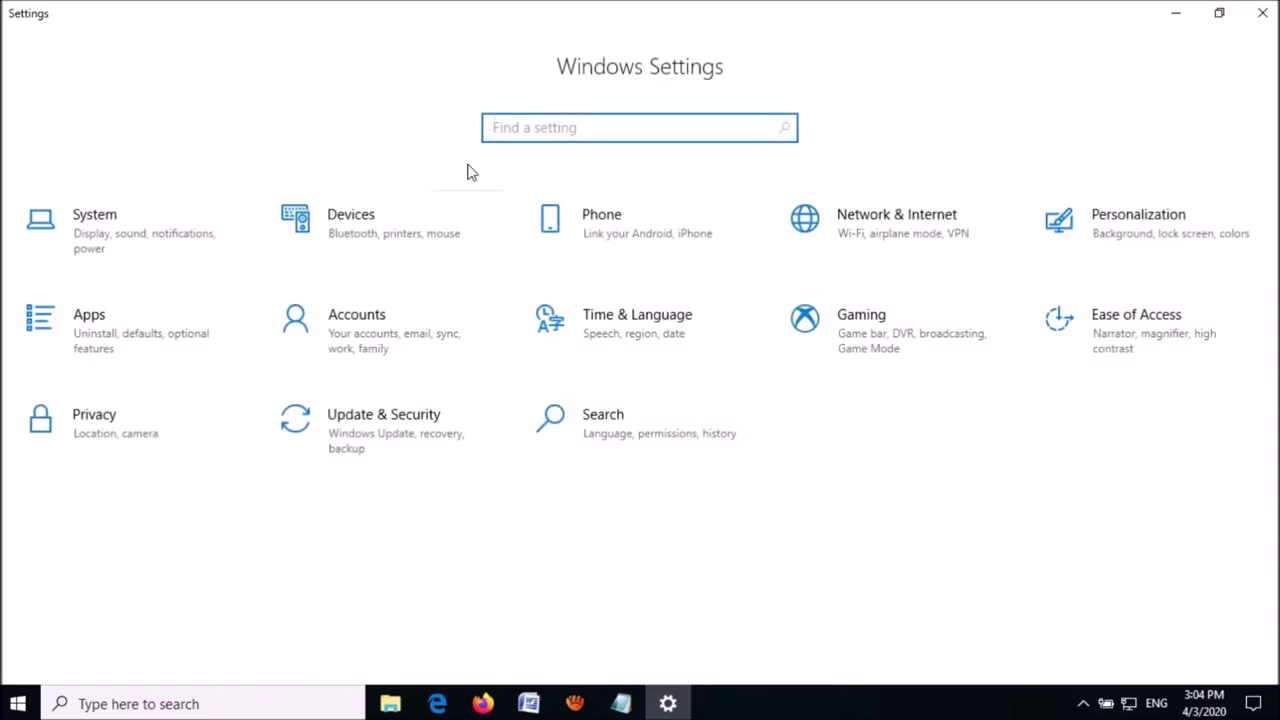
{"action": "left_click", "coordinate": [1106, 230]}
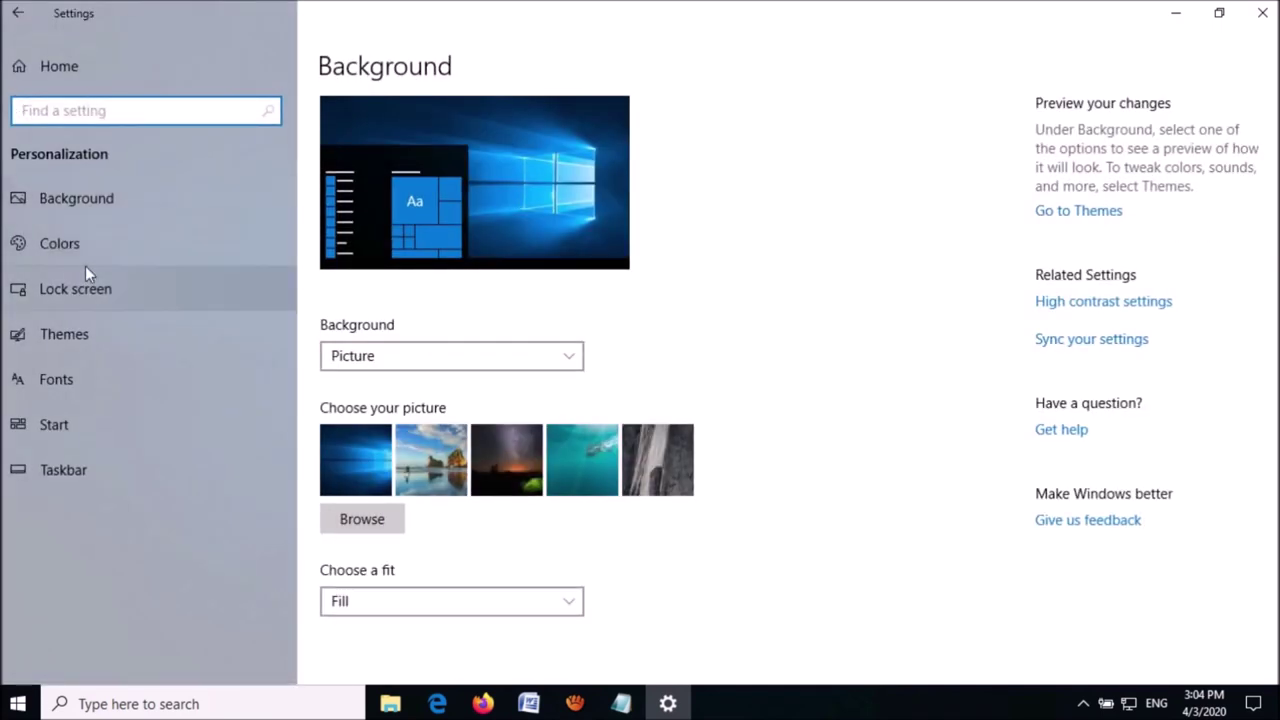
{"action": "left_click", "coordinate": [101, 298]}
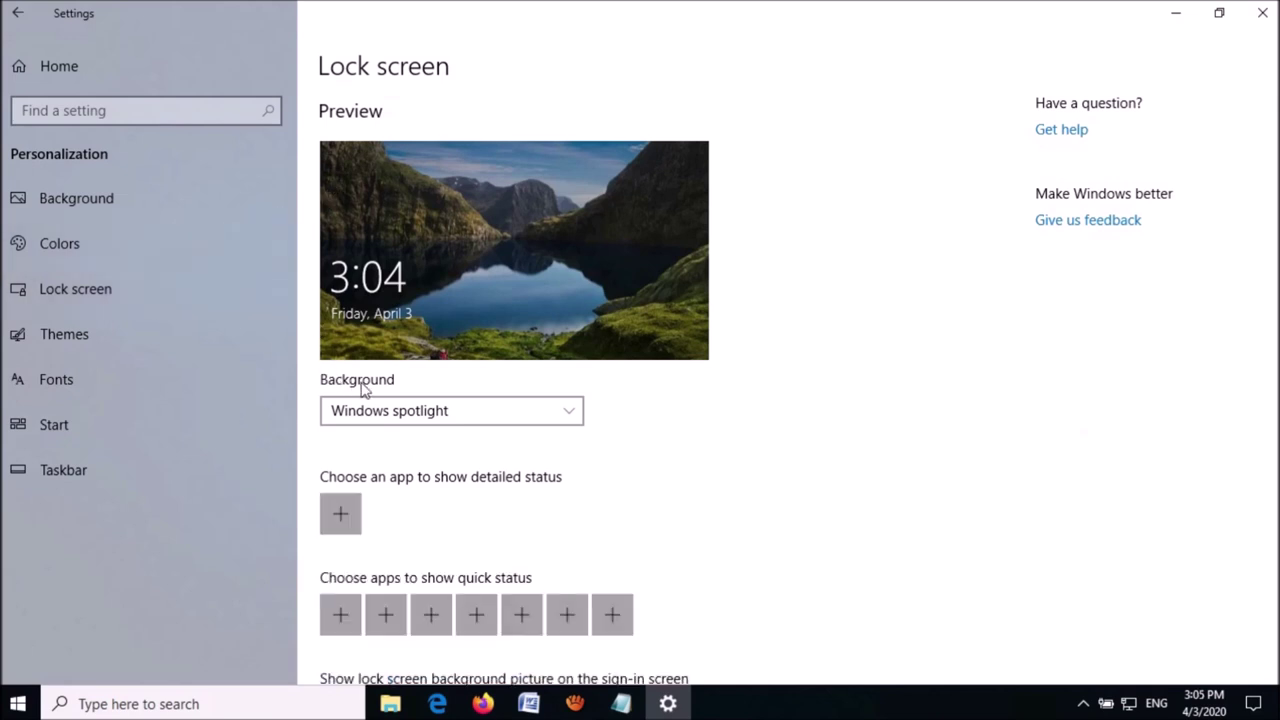
{"action": "left_click", "coordinate": [444, 414]}
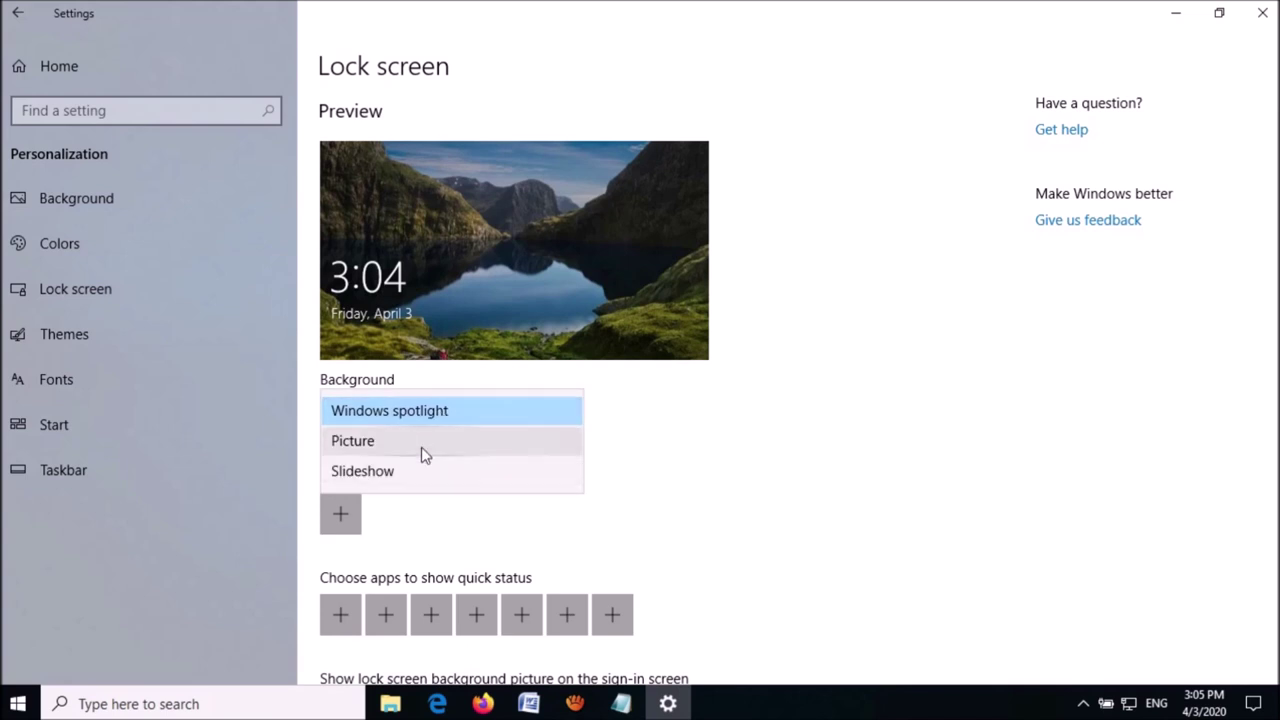
{"action": "left_click", "coordinate": [424, 448]}
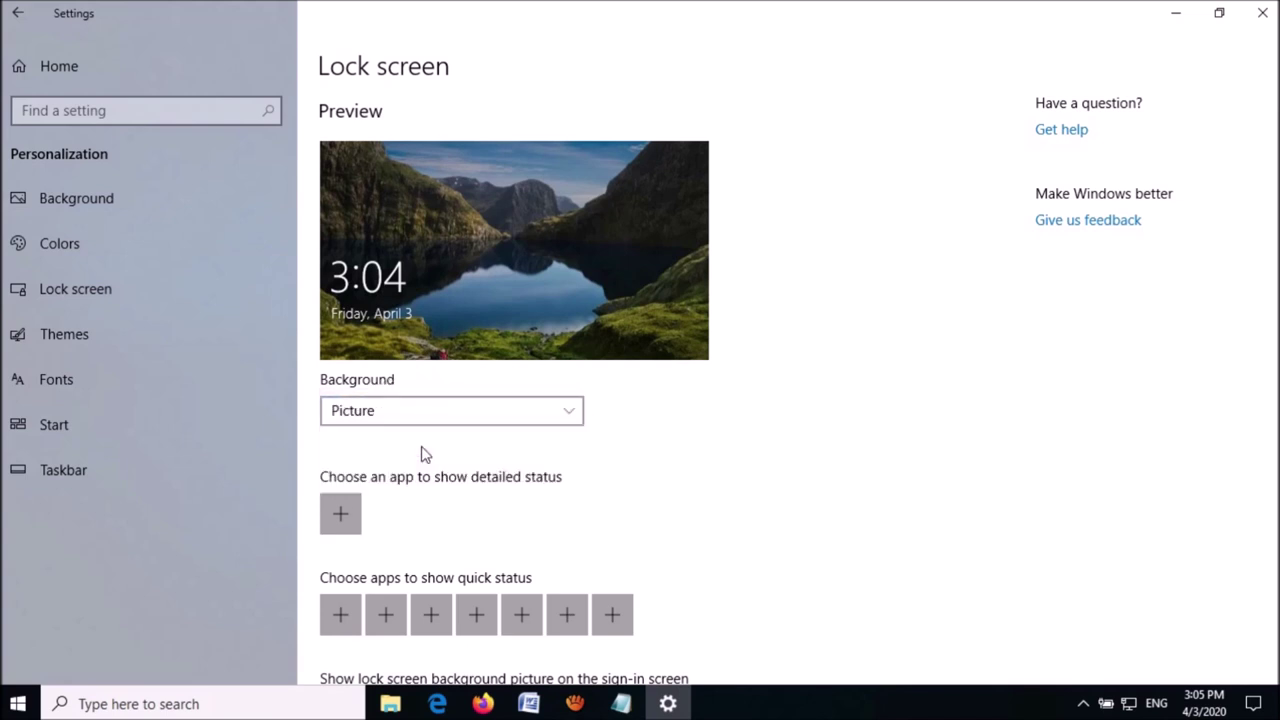
{"action": "left_click", "coordinate": [1217, 8]}
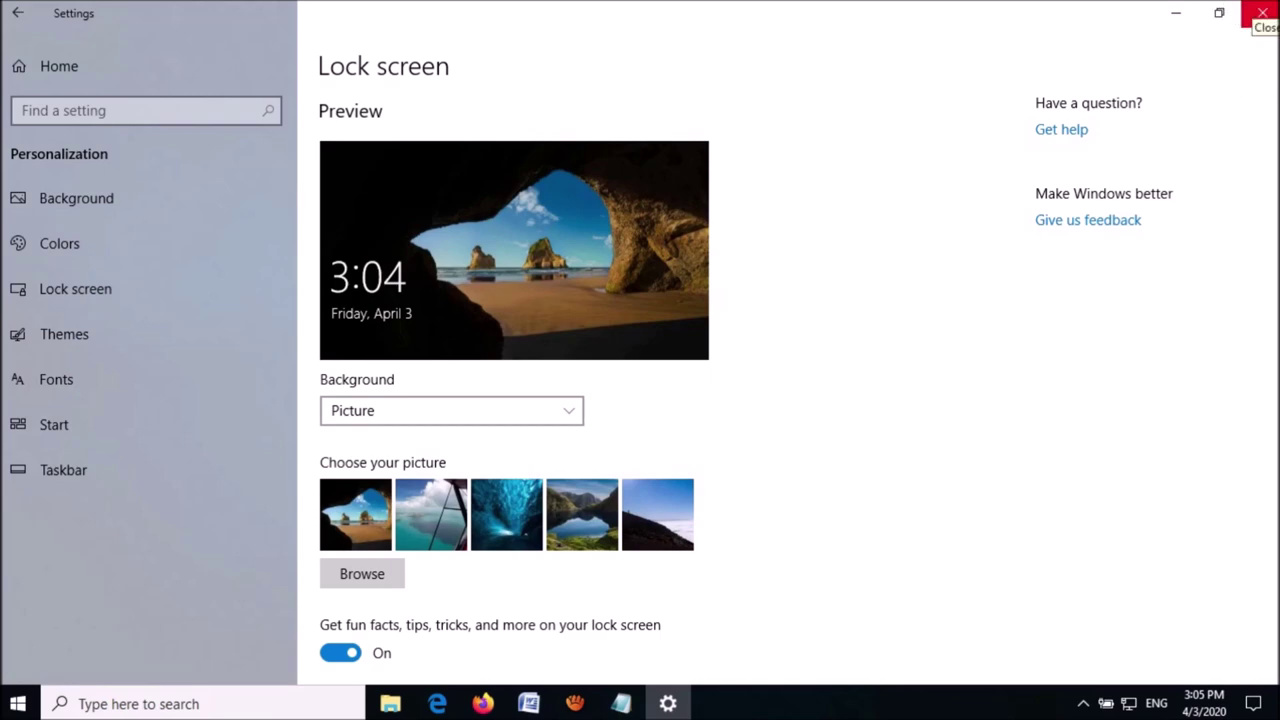
{"action": "left_click", "coordinate": [1262, 12]}
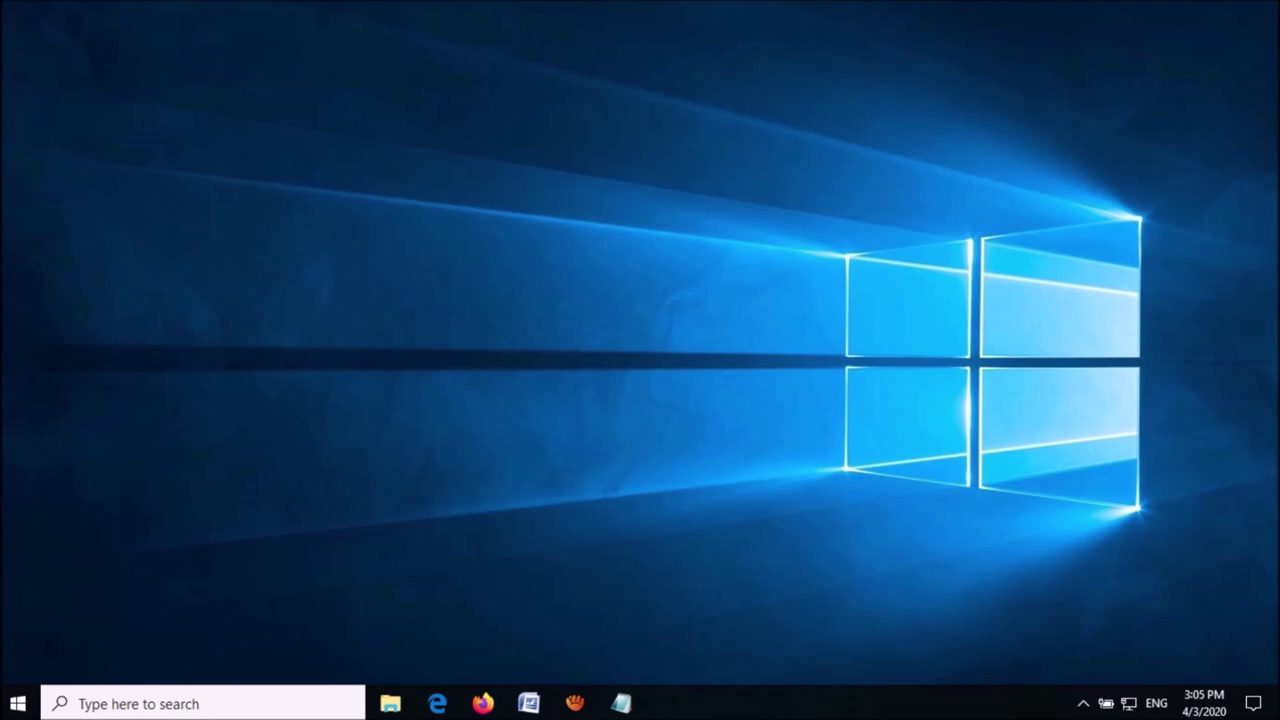
Step: Open the Run dialog and copy the Command 1 Assets path from the Notepad notes
{"action": "right_click", "coordinate": [16, 704]}
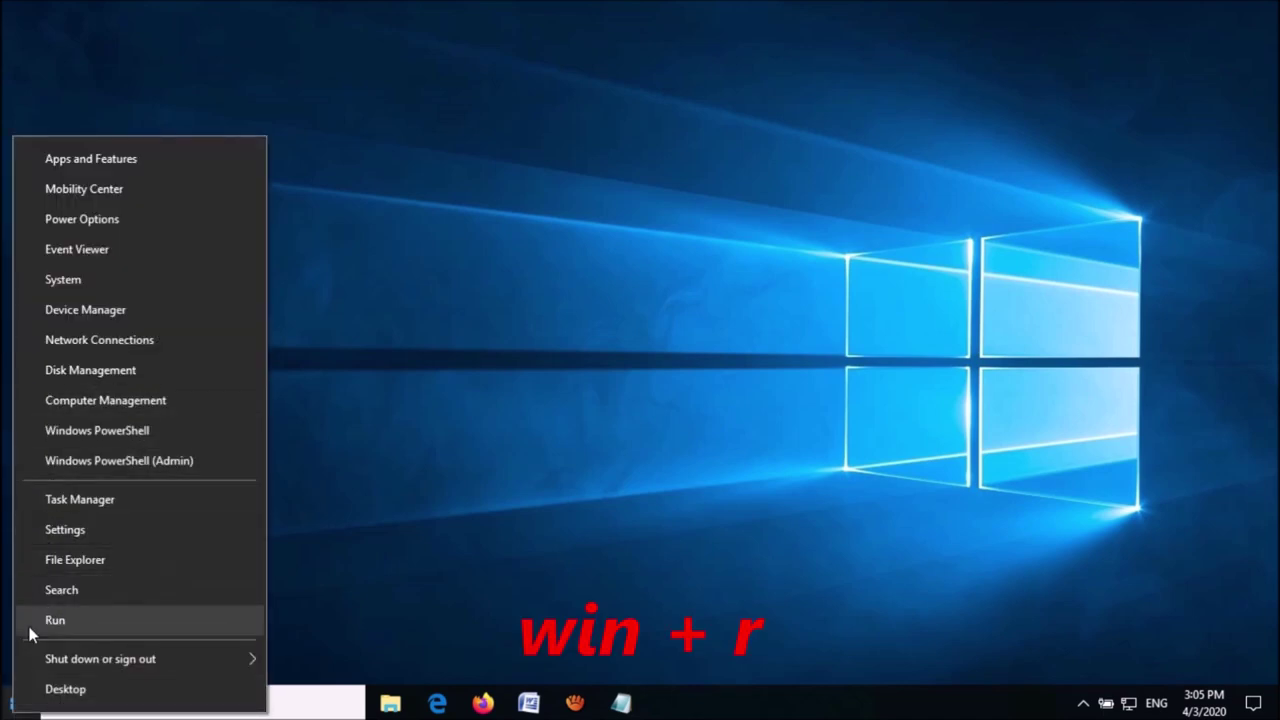
{"action": "left_click", "coordinate": [69, 623]}
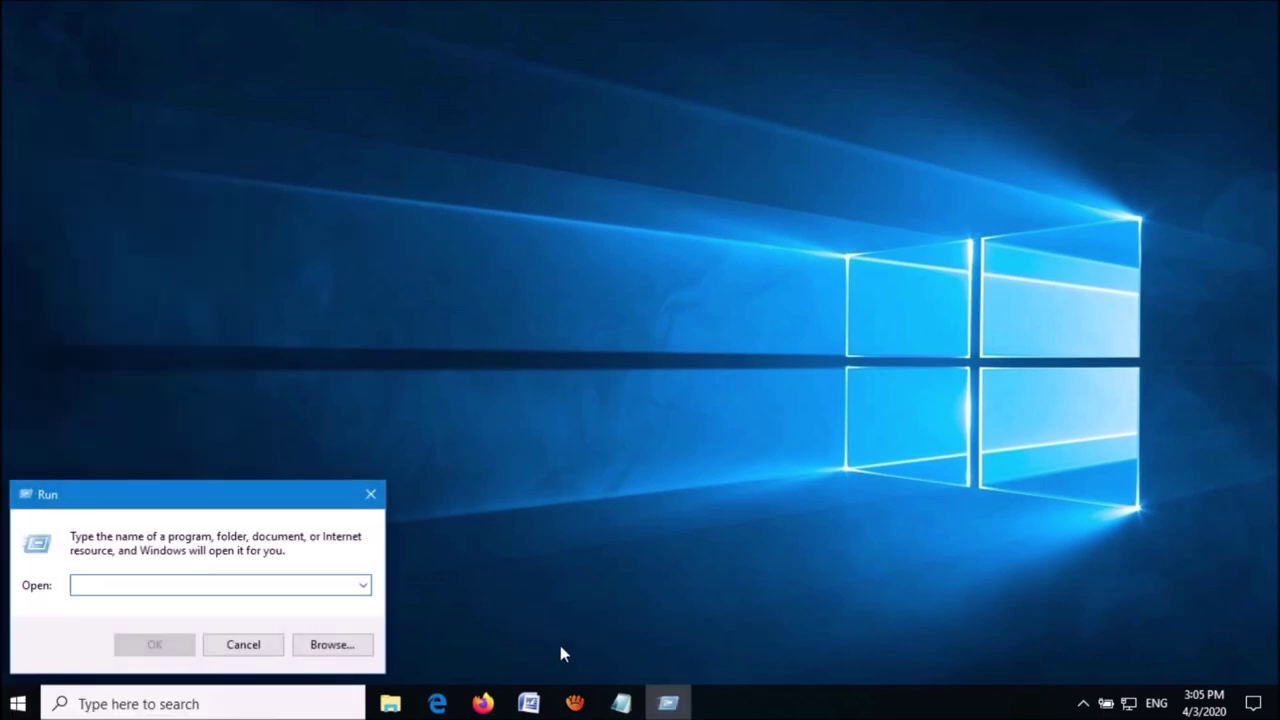
{"action": "left_click", "coordinate": [621, 708]}
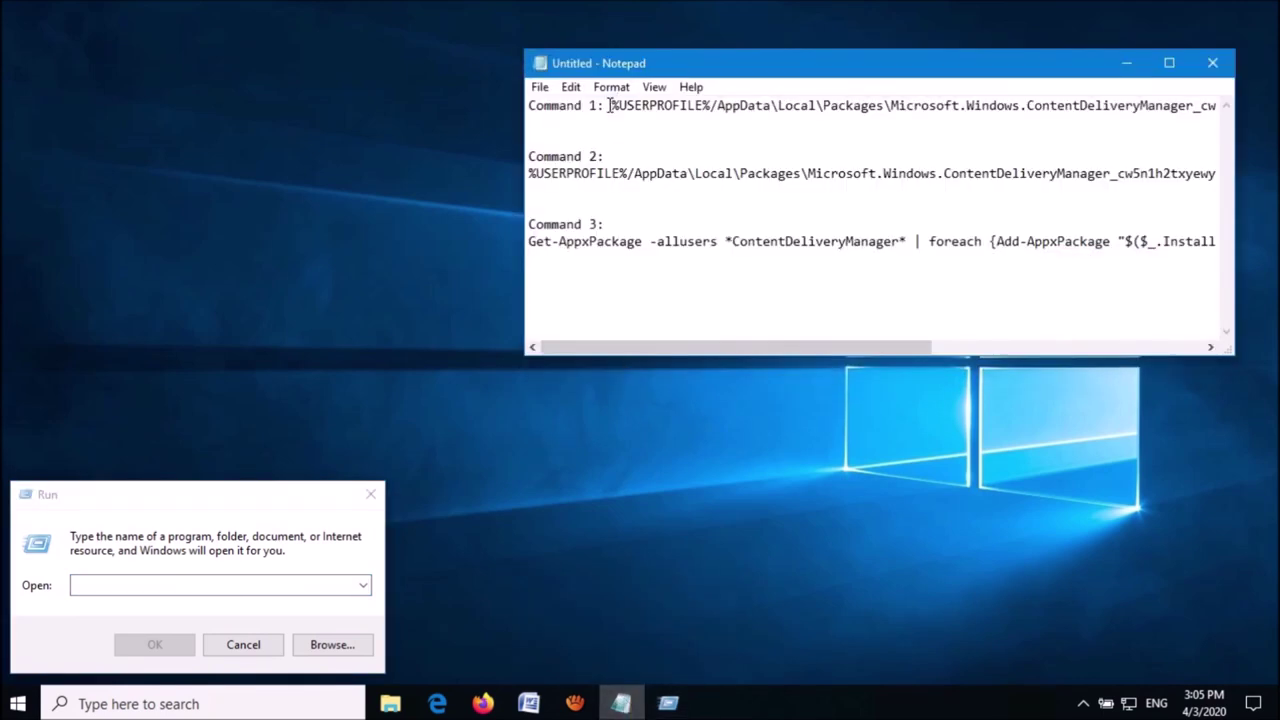
{"action": "left_click", "coordinate": [610, 105]}
{"action": "key", "text": "shift+Down"}
{"action": "key", "text": "shift+Left"}
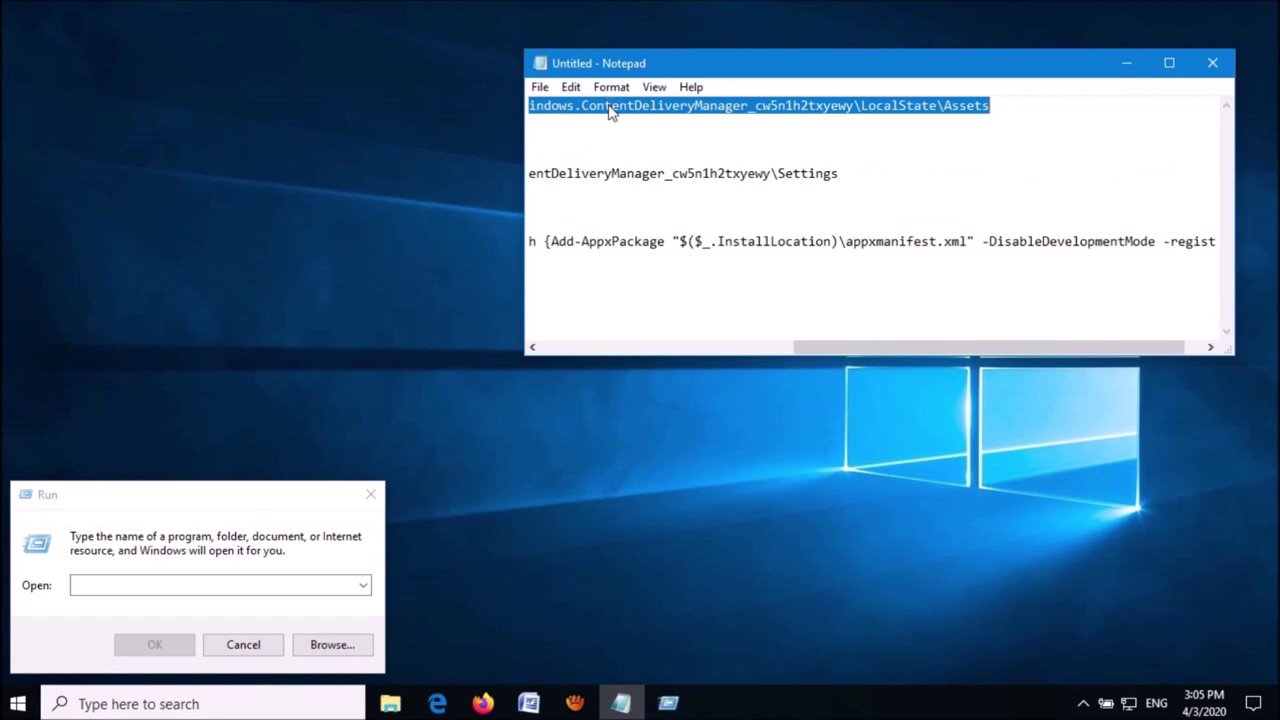
{"action": "key", "text": "shift+F10"}
{"action": "key", "text": "Down"}
{"action": "key", "text": "Down"}
{"action": "key", "text": "Return"}
Step: Paste the Assets path into Run's Open box and open that folder
{"action": "left_click", "coordinate": [1124, 60]}
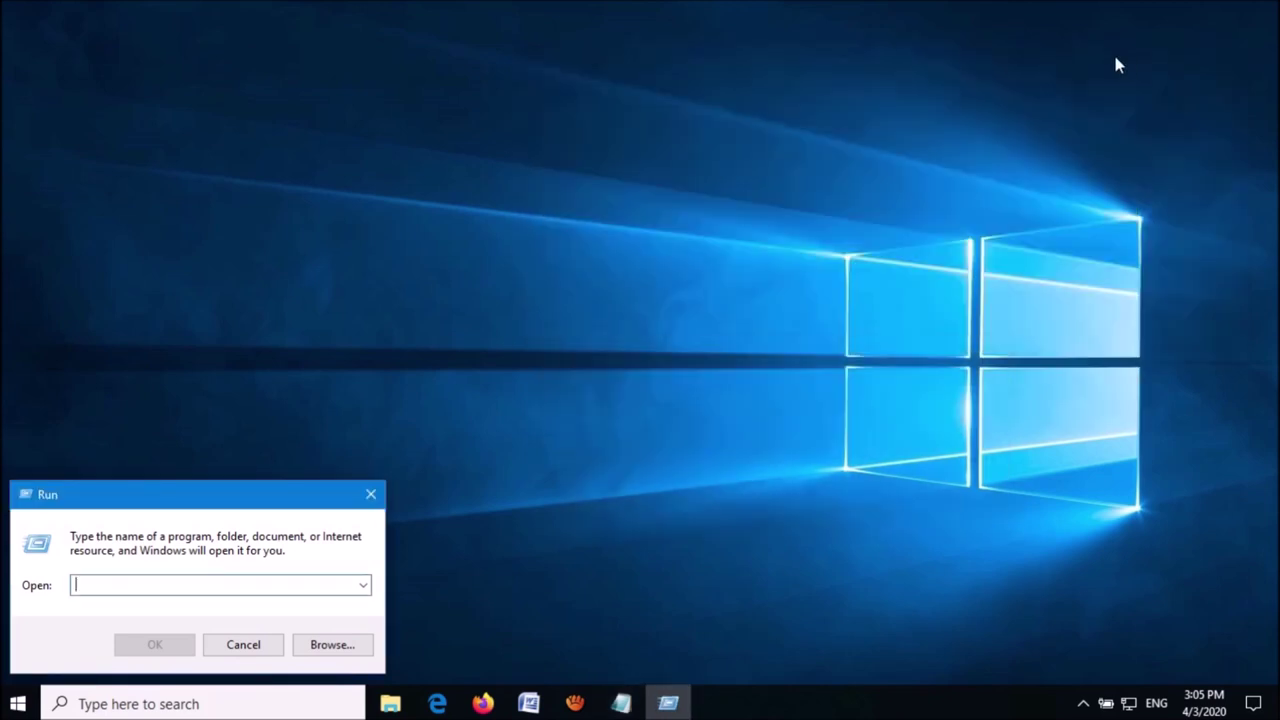
{"action": "right_click", "coordinate": [210, 590]}
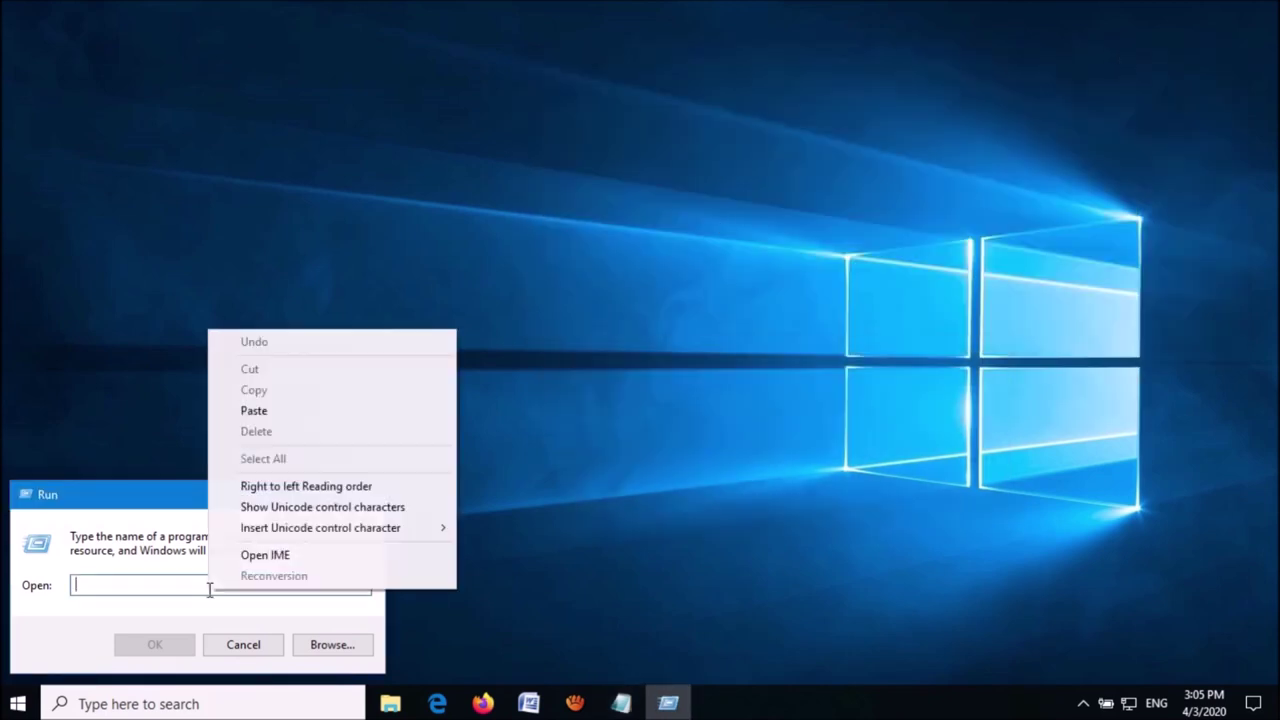
{"action": "left_click", "coordinate": [256, 411]}
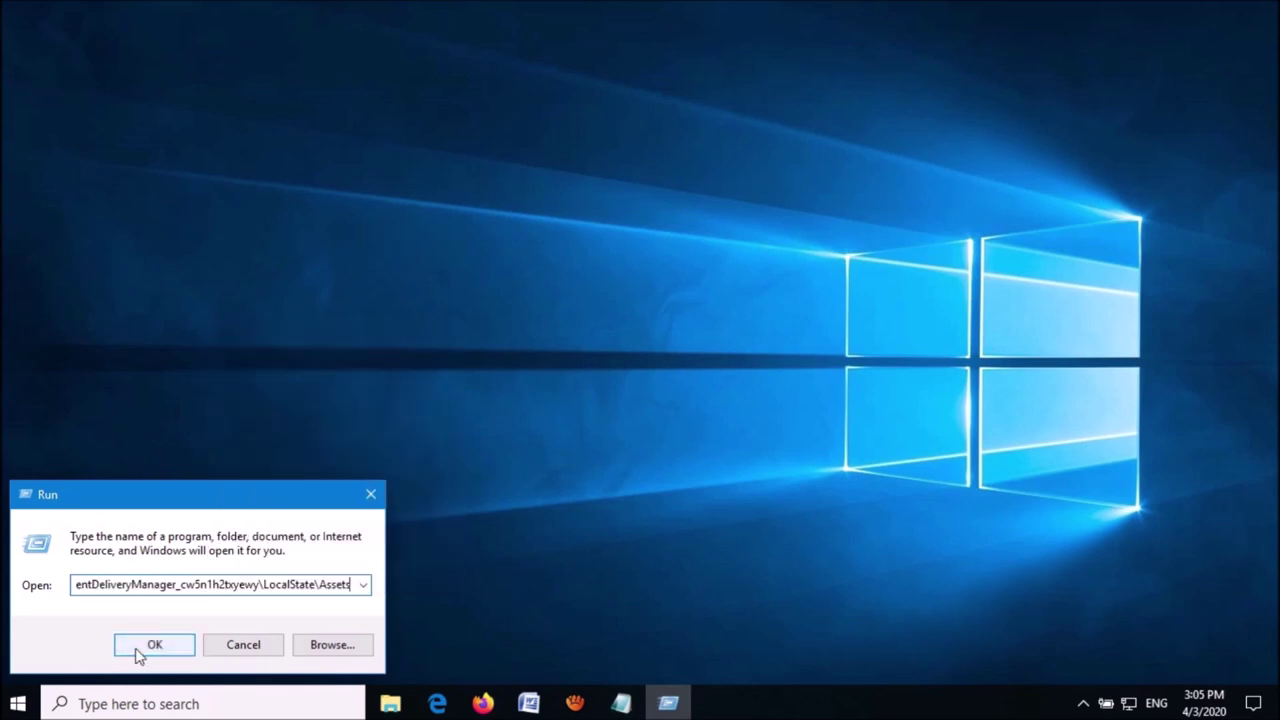
{"action": "left_click", "coordinate": [164, 653]}
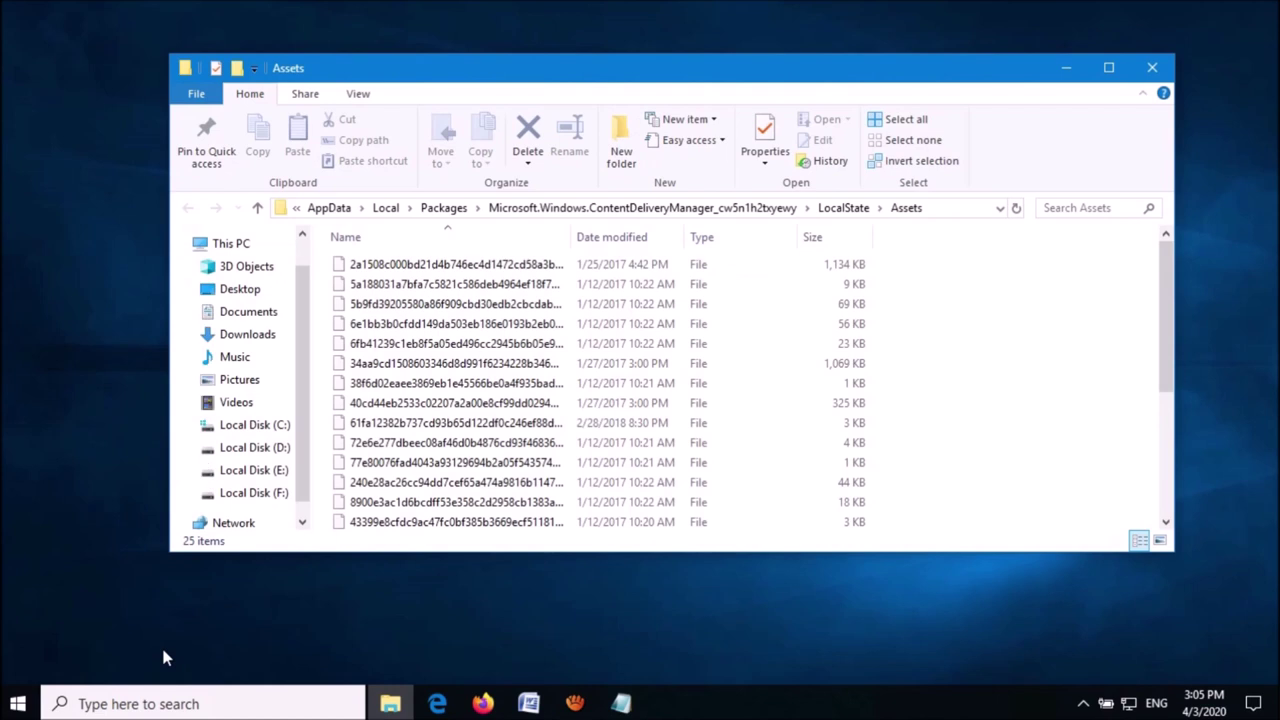
Step: Select all 25 Assets files, permanently delete them, and close the emptied folder
{"action": "left_click", "coordinate": [473, 368]}
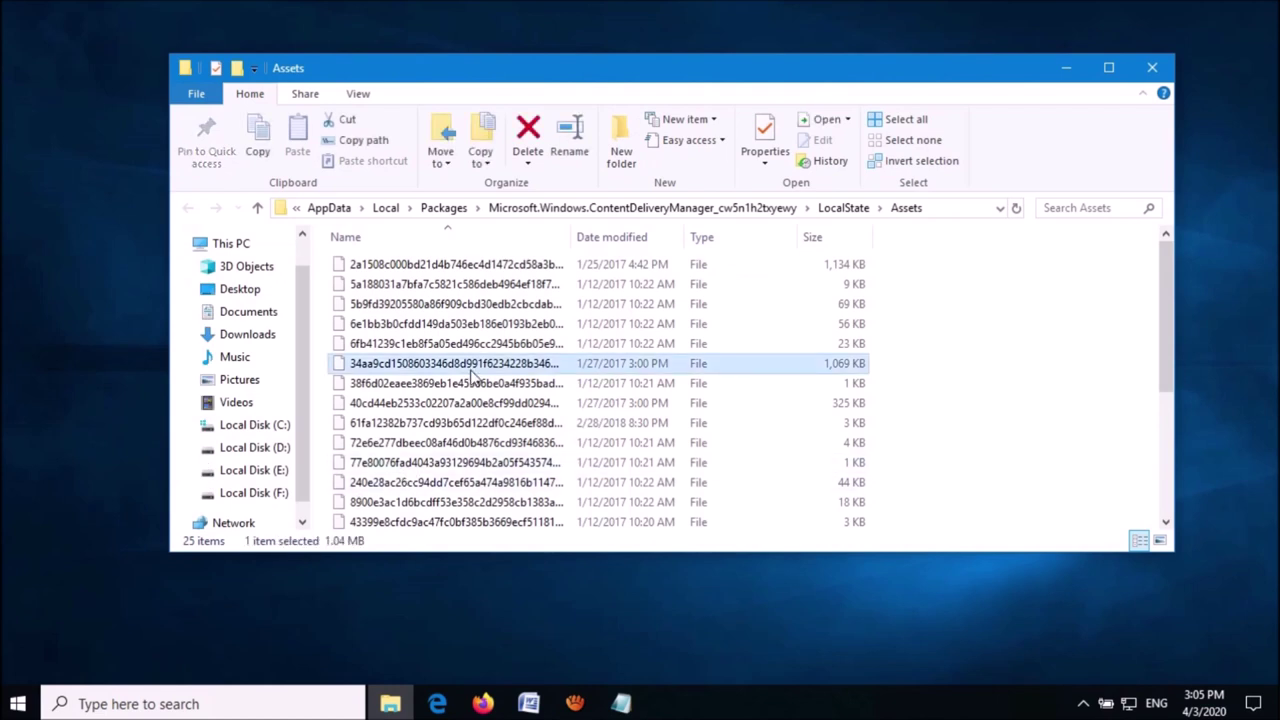
{"action": "key", "text": "ctrl+a"}
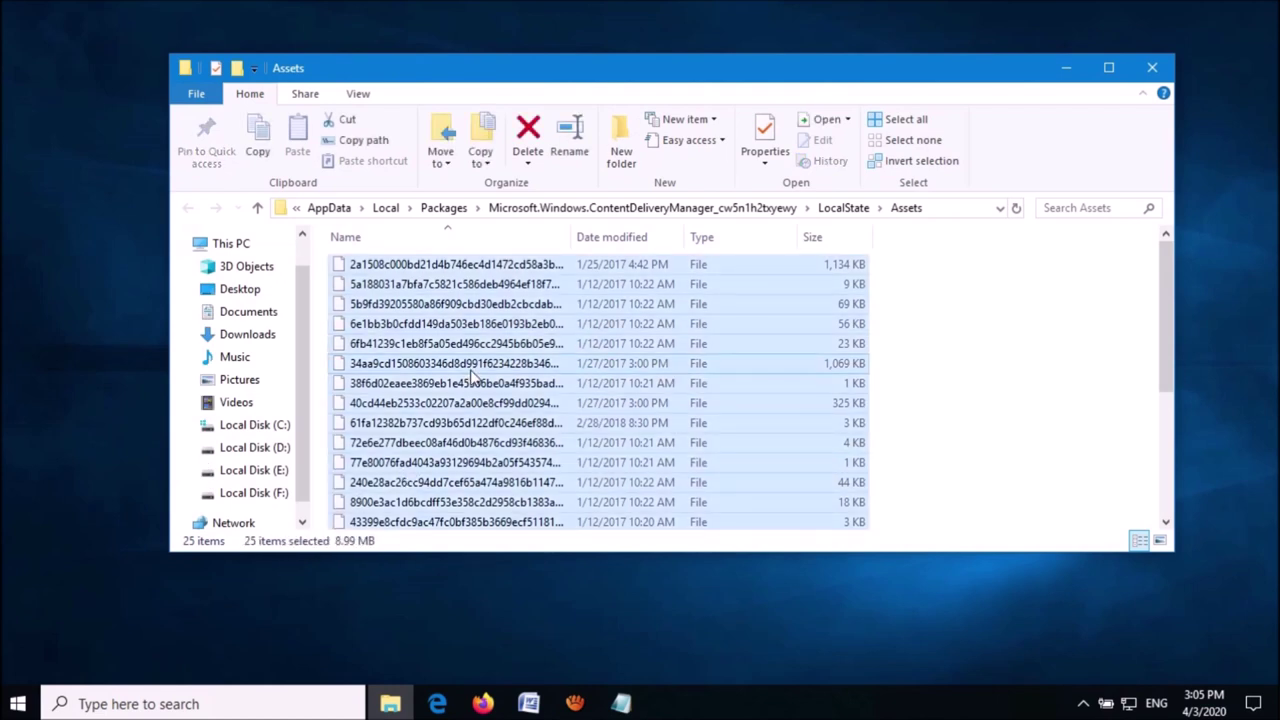
{"action": "key", "text": "shift+Delete"}
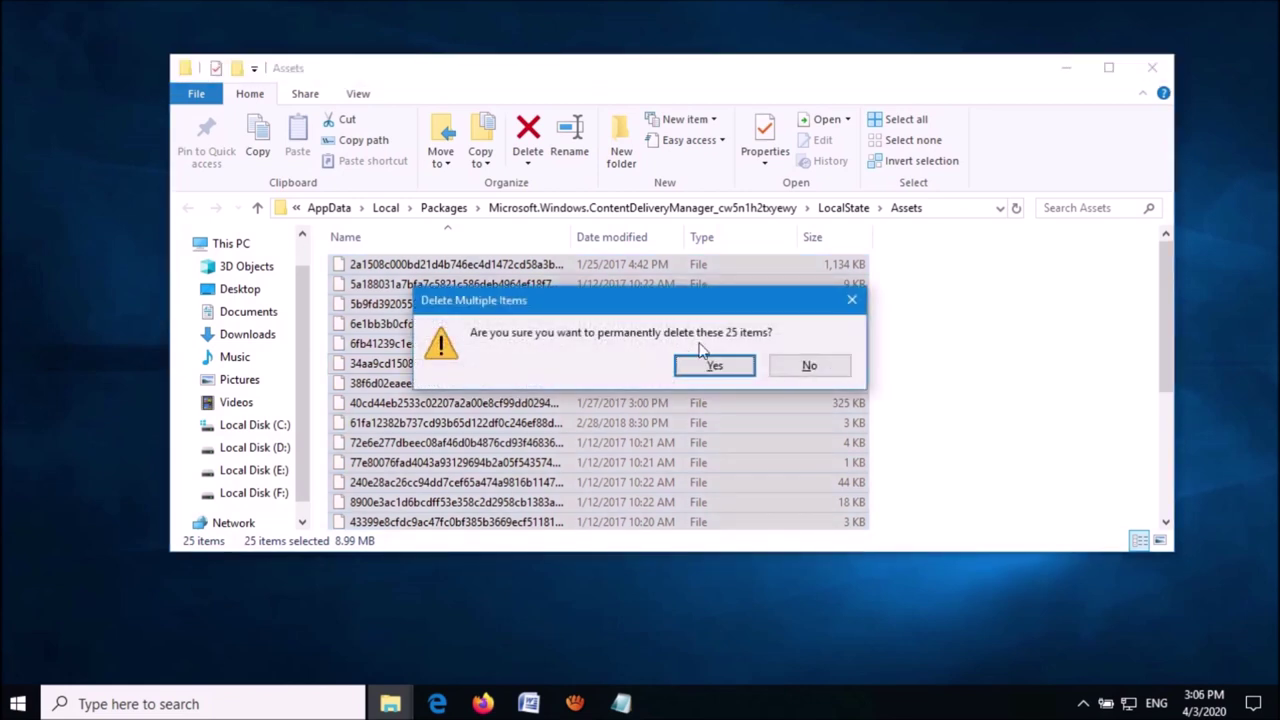
{"action": "left_click", "coordinate": [712, 366]}
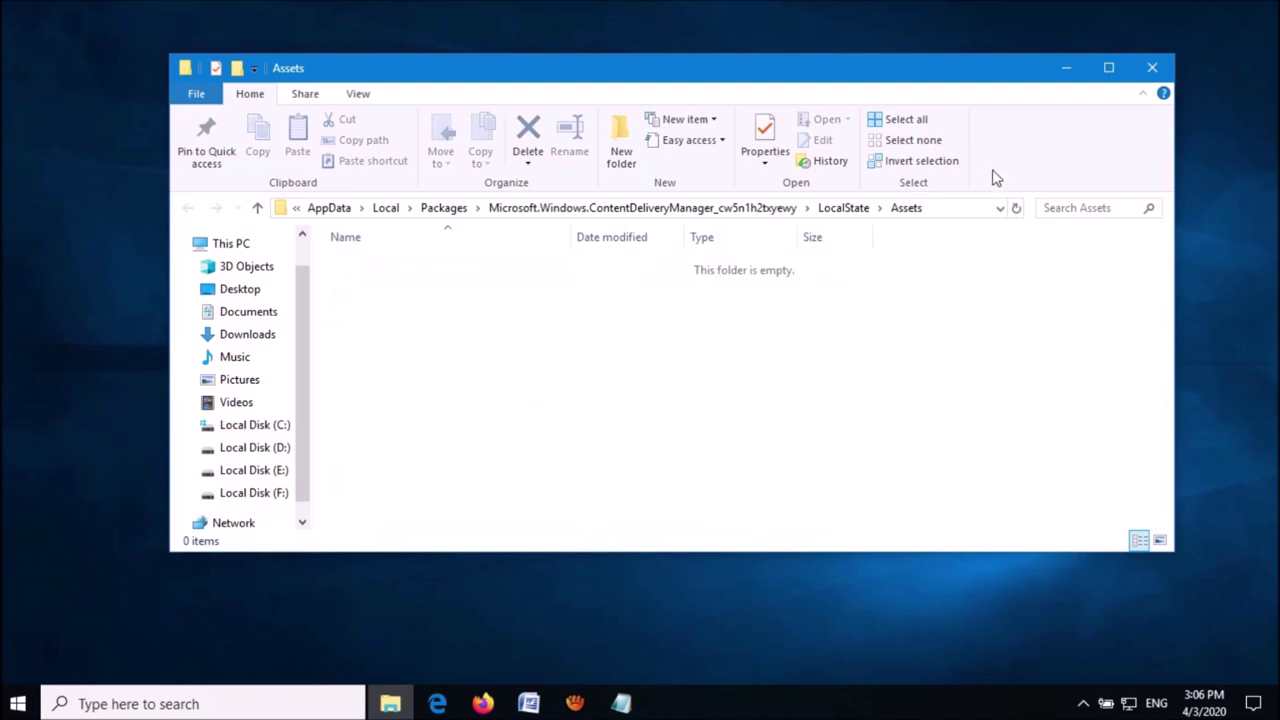
{"action": "left_click", "coordinate": [1151, 70]}
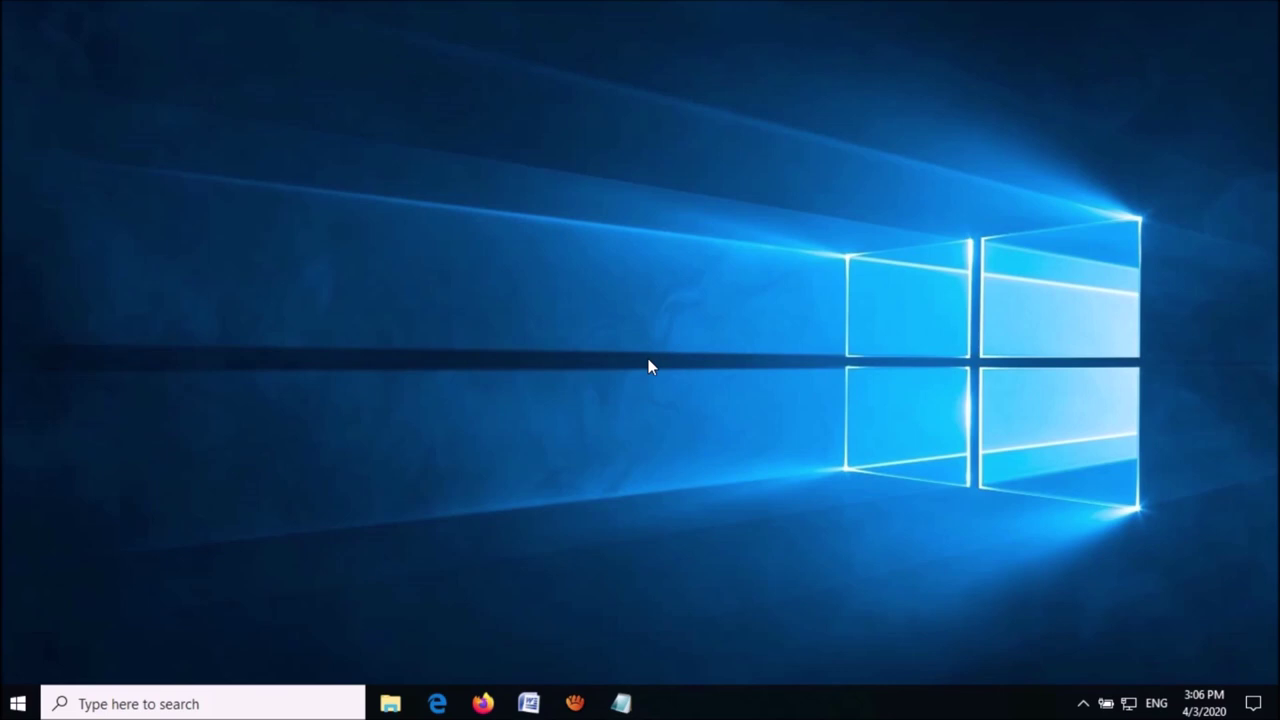
Step: Open the Run dialog and copy the Command 2 Settings folder path from the notes
{"action": "right_click", "coordinate": [31, 703]}
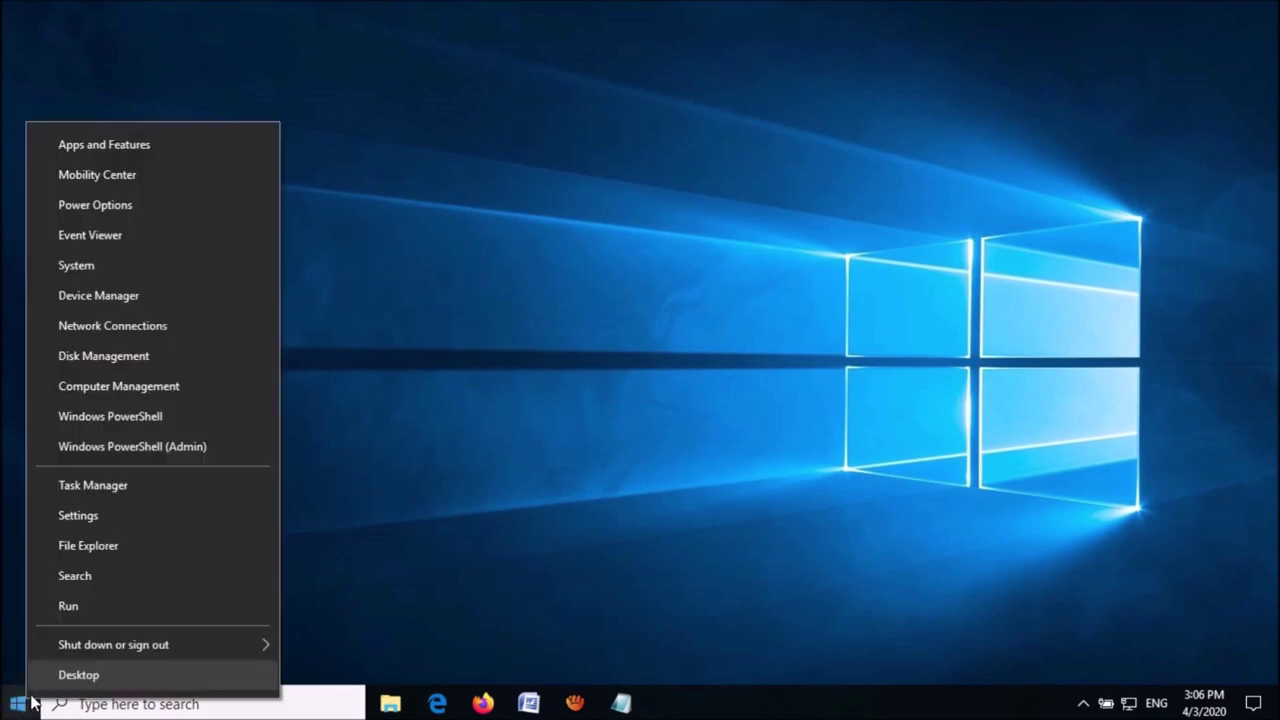
{"action": "left_click", "coordinate": [84, 612]}
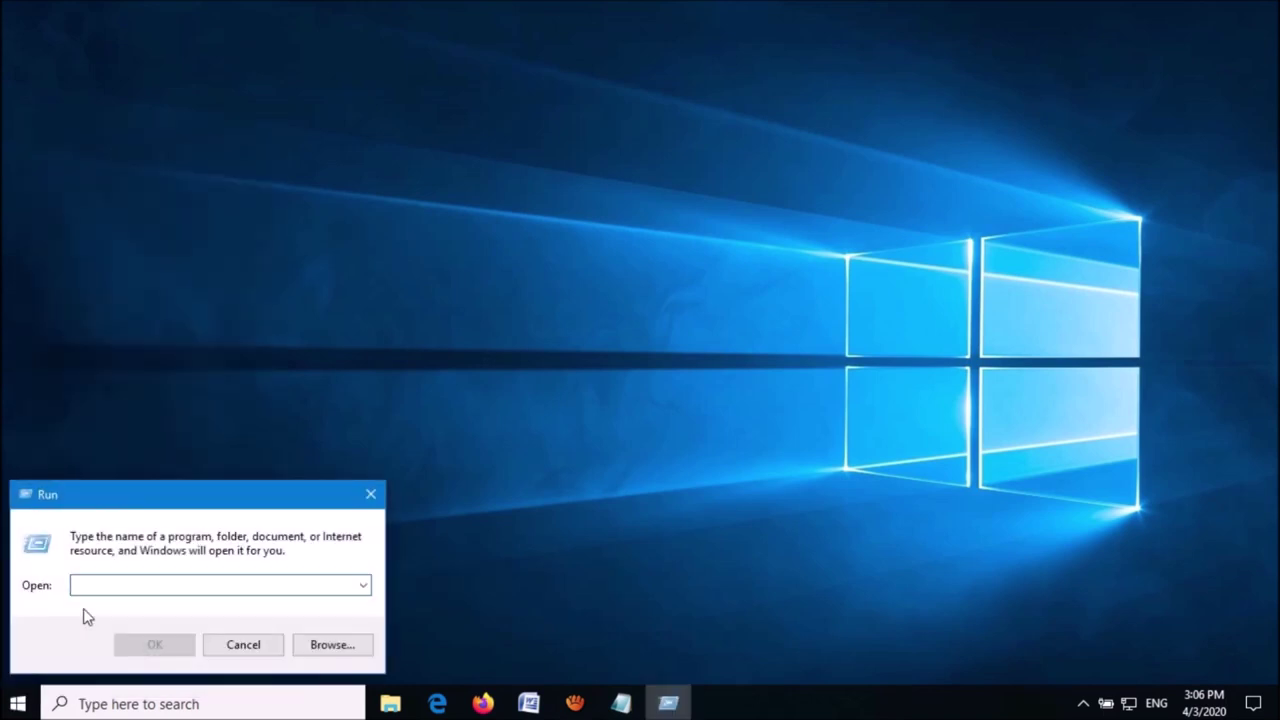
{"action": "left_click", "coordinate": [619, 700]}
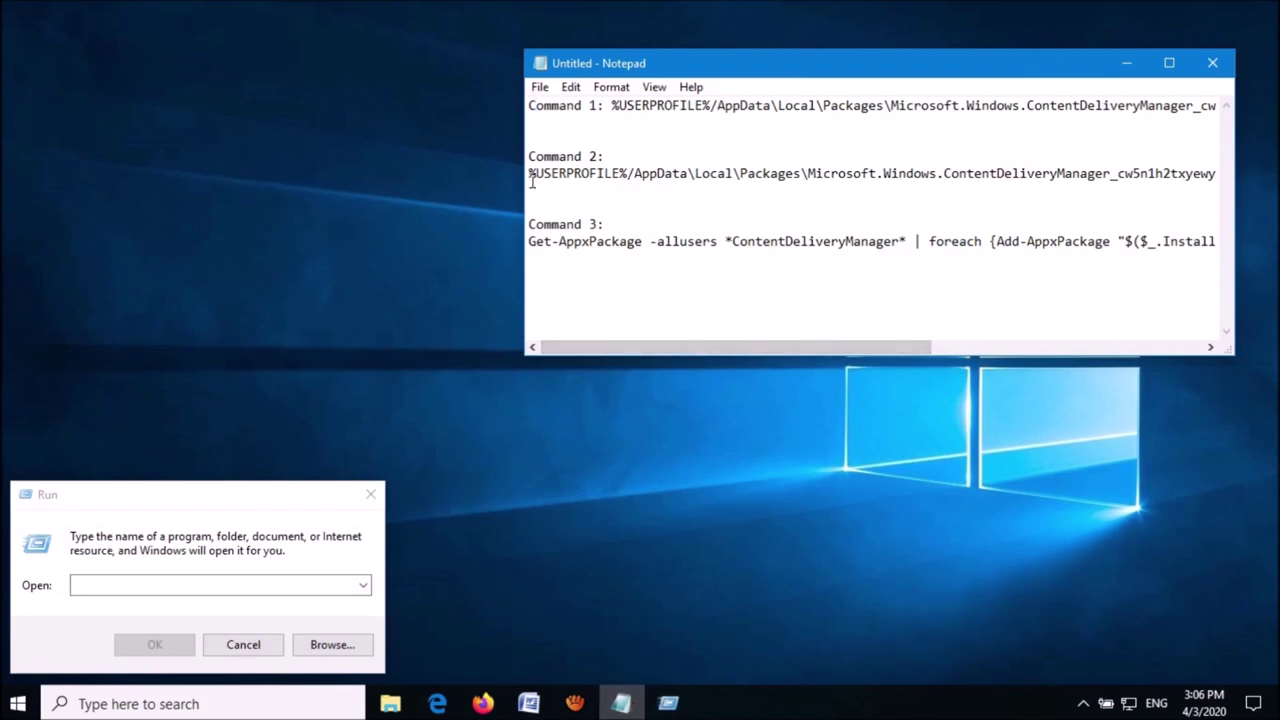
{"action": "left_click", "coordinate": [531, 173]}
{"action": "key", "text": "shift+End"}
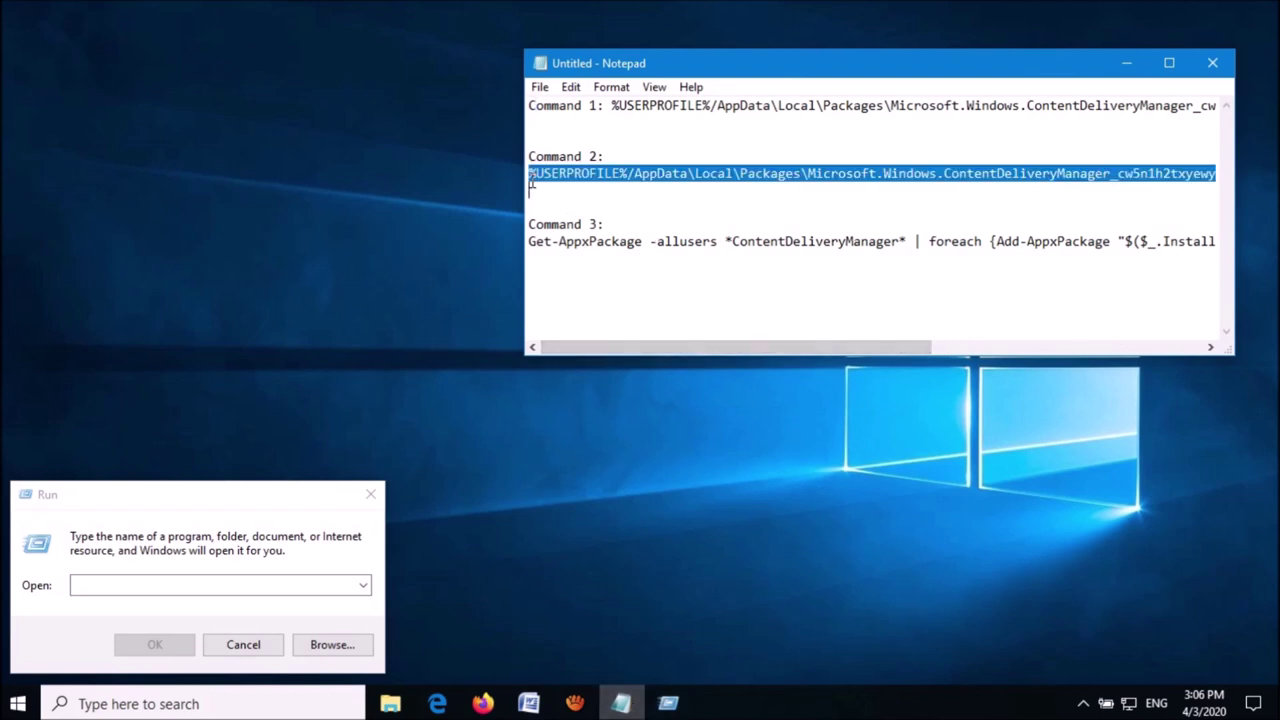
{"action": "key", "text": "shift+F10"}
{"action": "key", "text": "Down"}
{"action": "key", "text": "Down"}
{"action": "key", "text": "Return"}
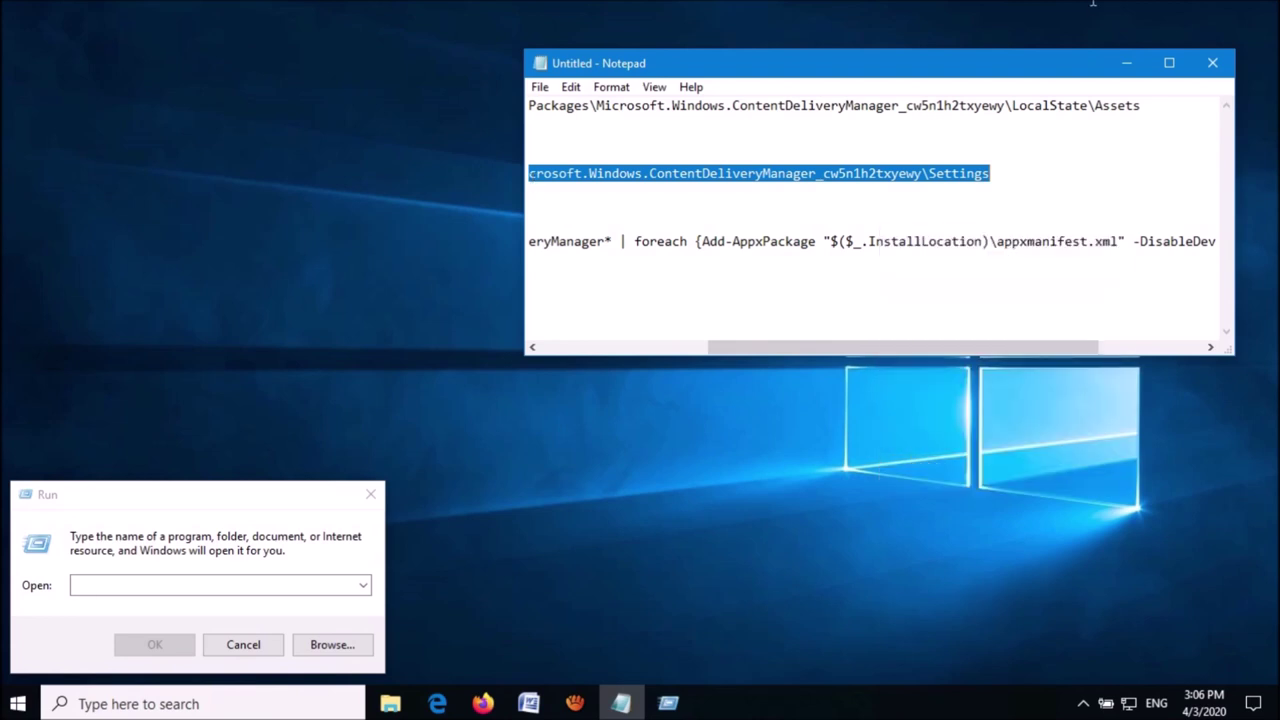
Step: Paste the Command 2 path into Run and open the Settings folder
{"action": "left_click", "coordinate": [1119, 56]}
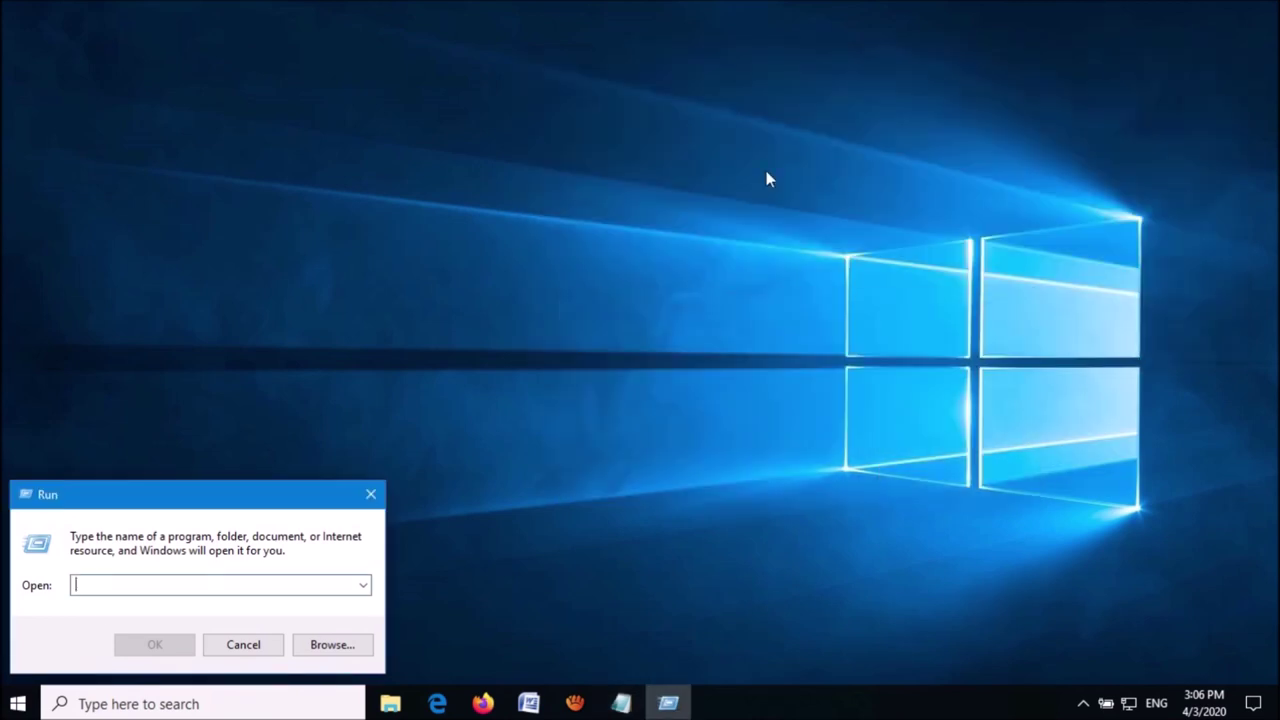
{"action": "right_click", "coordinate": [83, 588]}
{"action": "left_click", "coordinate": [151, 421]}
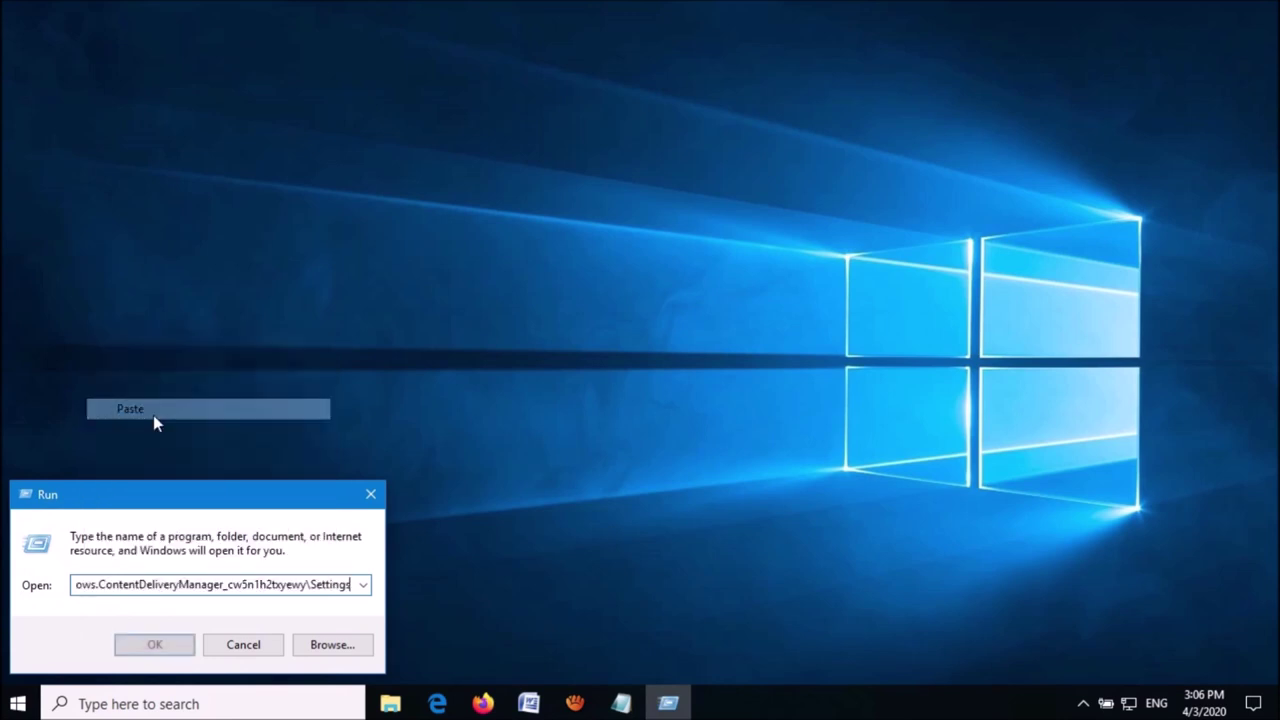
{"action": "left_click", "coordinate": [140, 646]}
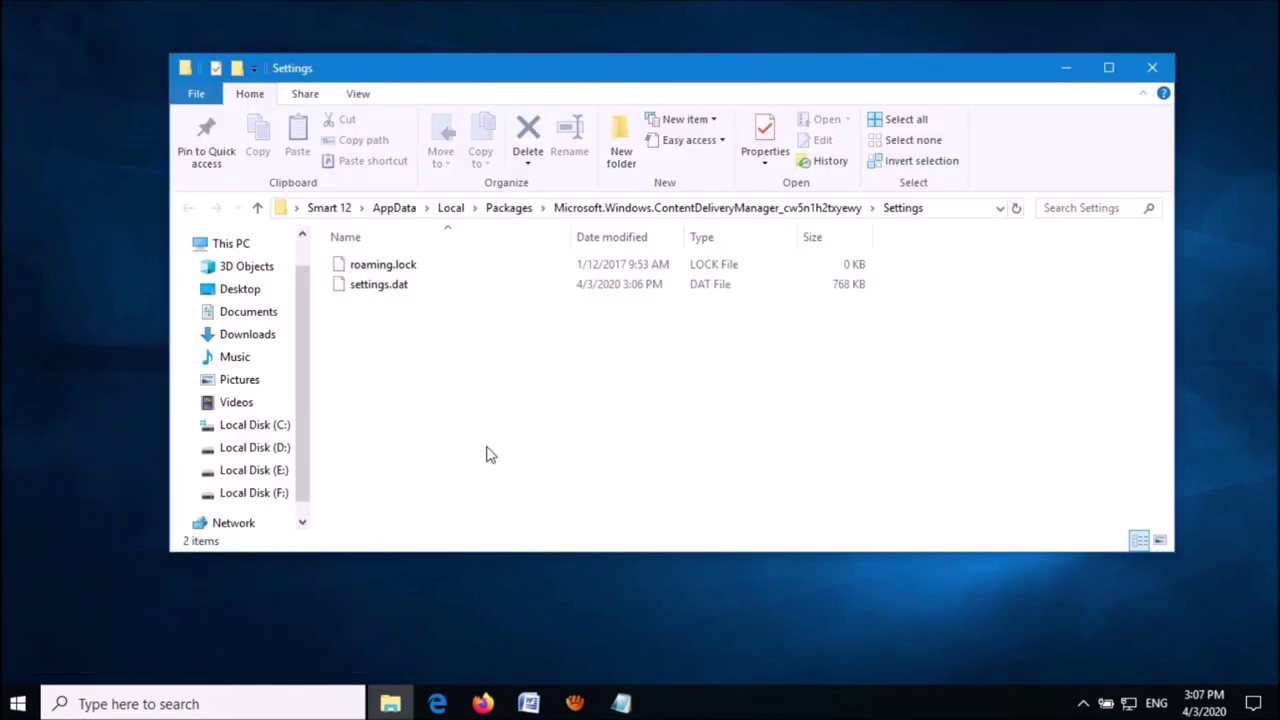
Step: Rename roaming.lock to roaming.lock.bak, confirming the extension change
{"action": "left_click", "coordinate": [433, 266]}
{"action": "right_click", "coordinate": [433, 265]}
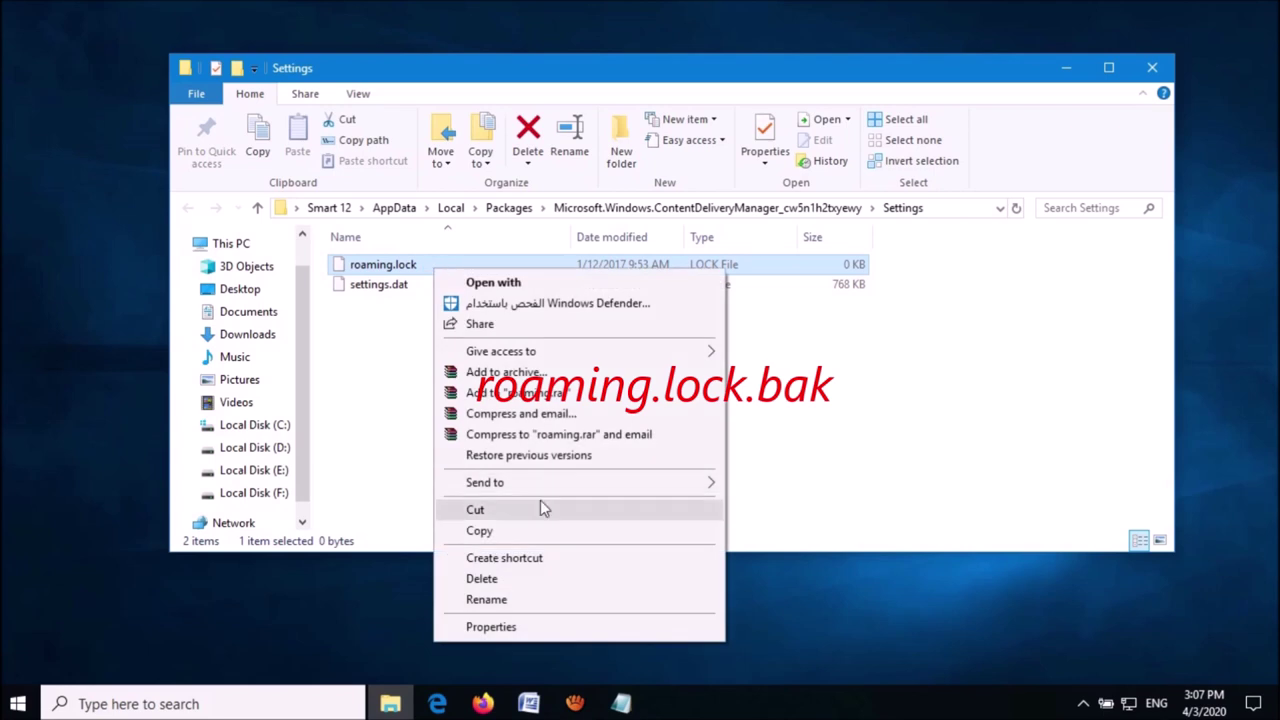
{"action": "left_click", "coordinate": [506, 597]}
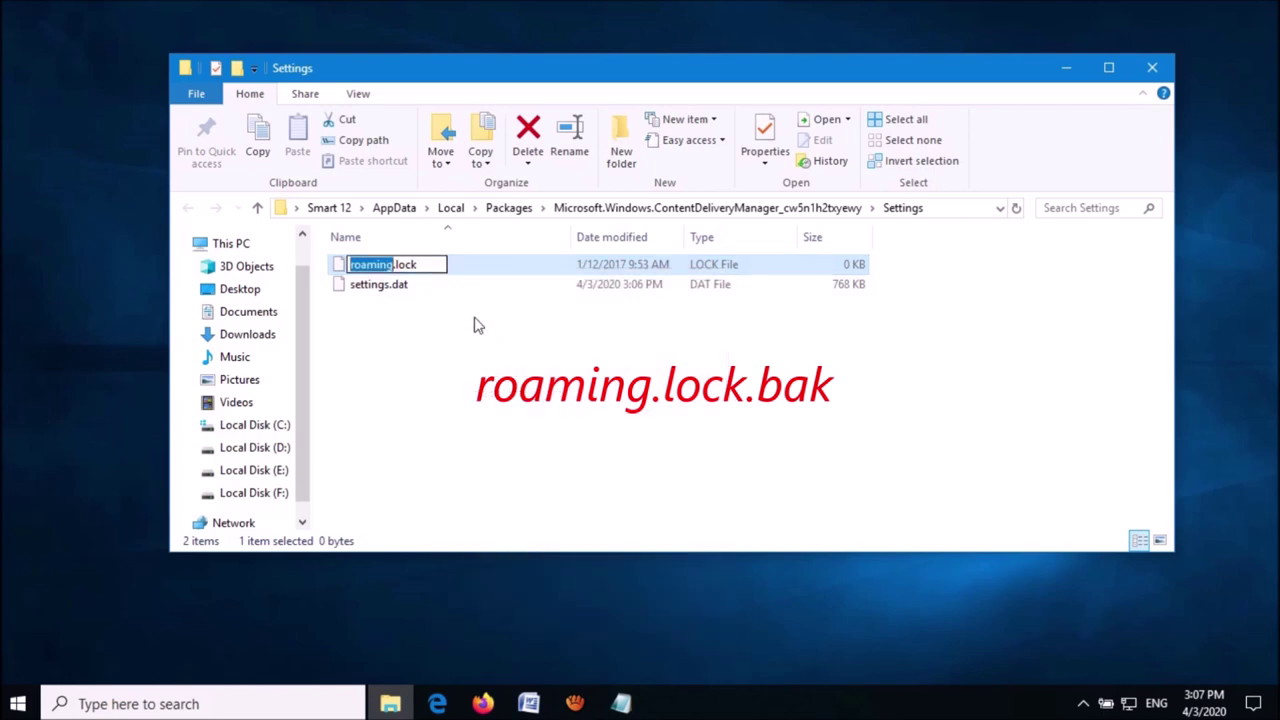
{"action": "left_click", "coordinate": [432, 264]}
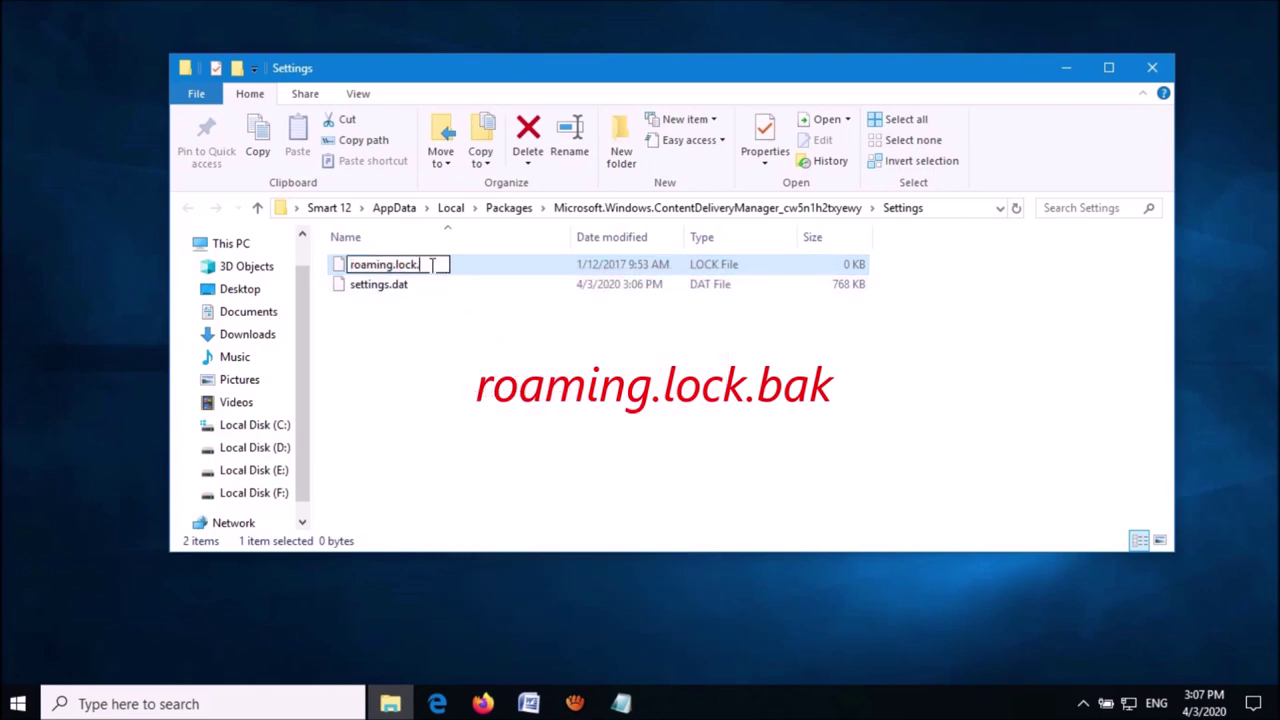
{"action": "type", "text": ".bak"}
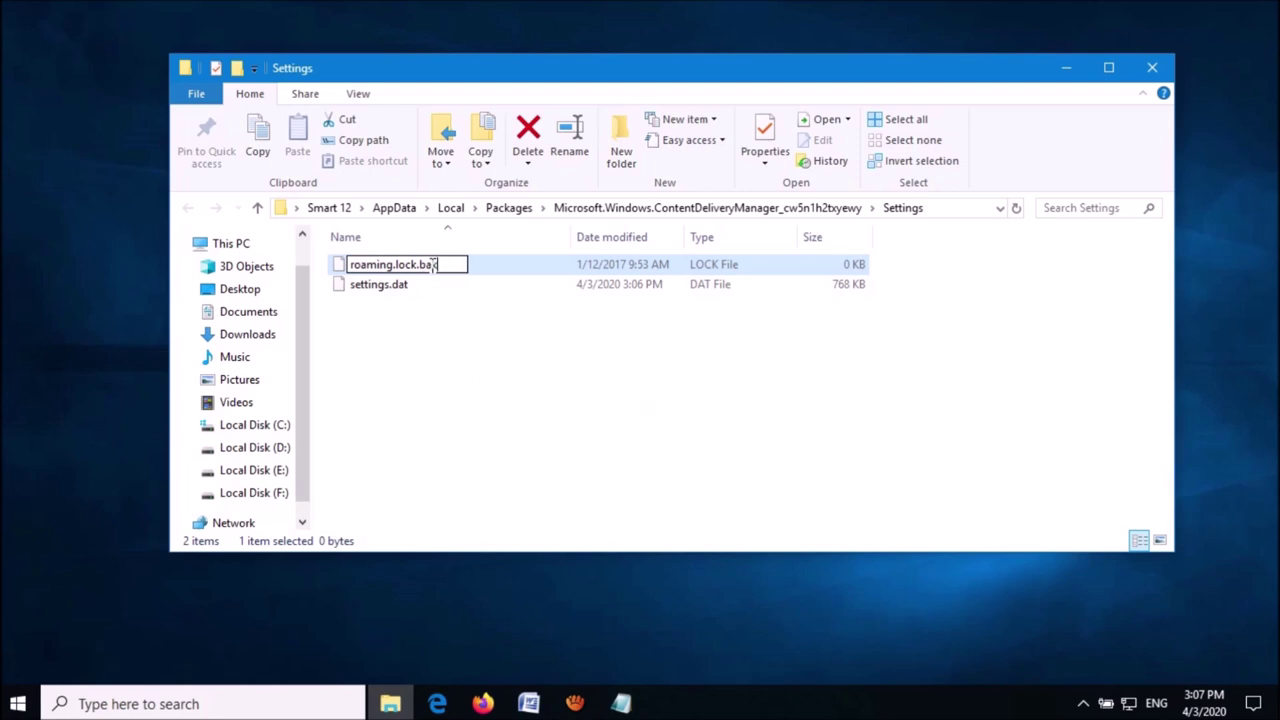
{"action": "left_click", "coordinate": [421, 290]}
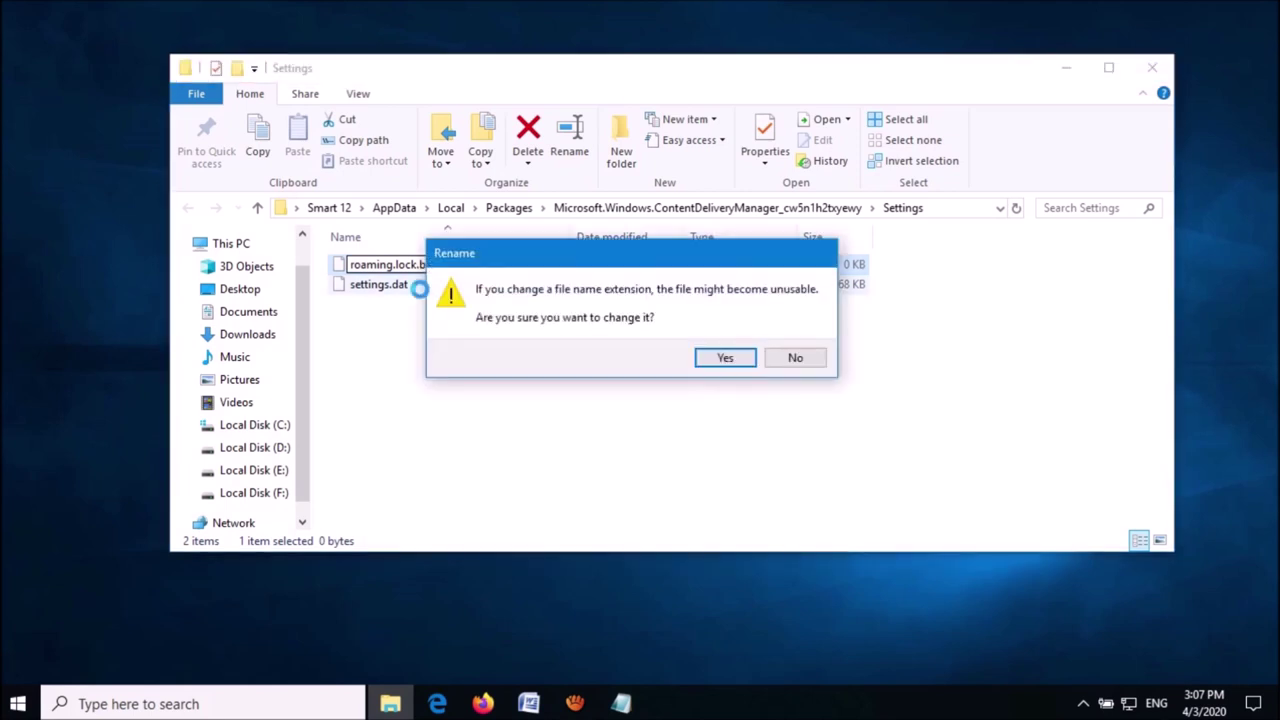
{"action": "left_click", "coordinate": [717, 360]}
Step: Rename settings.dat to settings.dat.bak, confirm the warning, and close the folder
{"action": "right_click", "coordinate": [430, 291]}
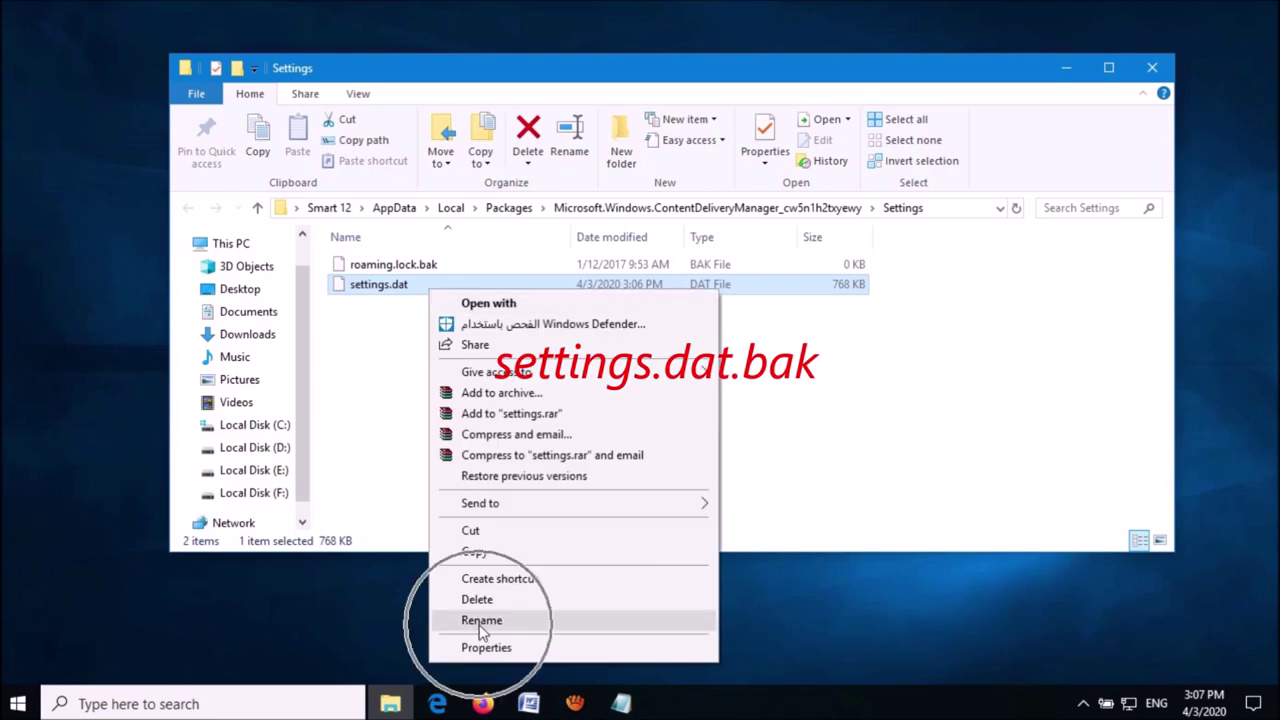
{"action": "left_click", "coordinate": [481, 620]}
{"action": "left_click", "coordinate": [424, 285]}
{"action": "type", "text": ".bak"}
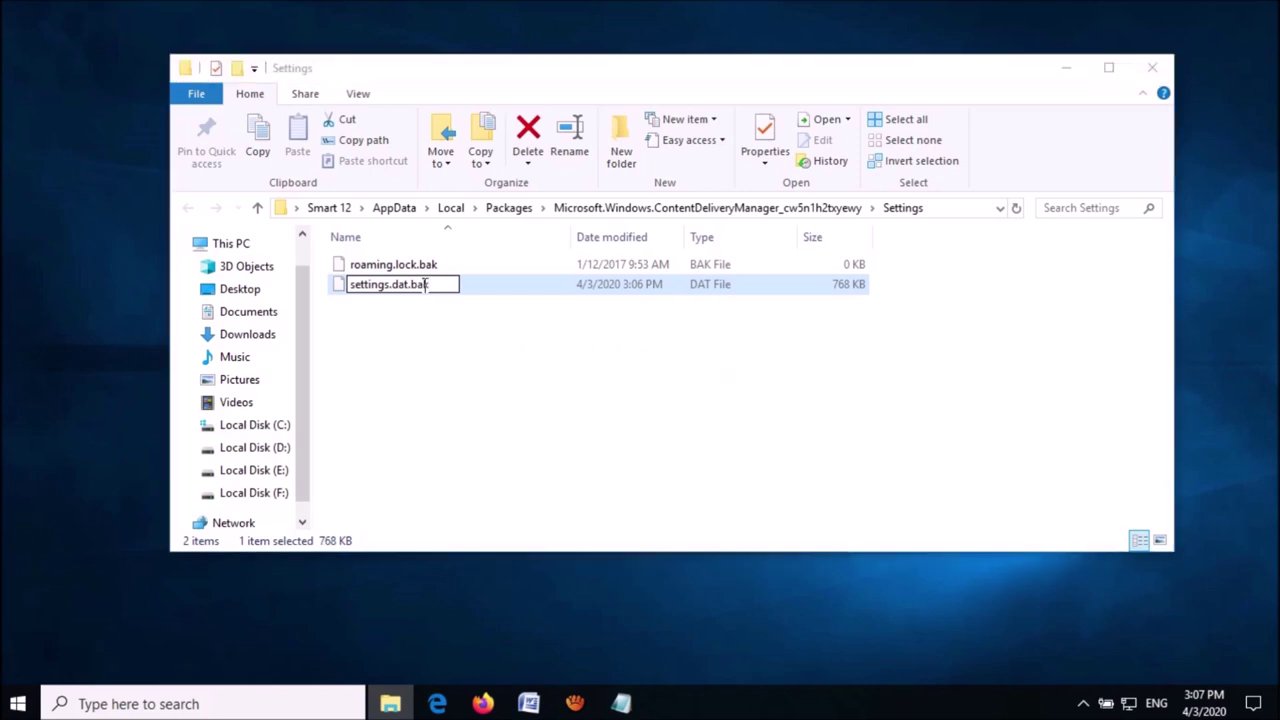
{"action": "key", "text": "Return"}
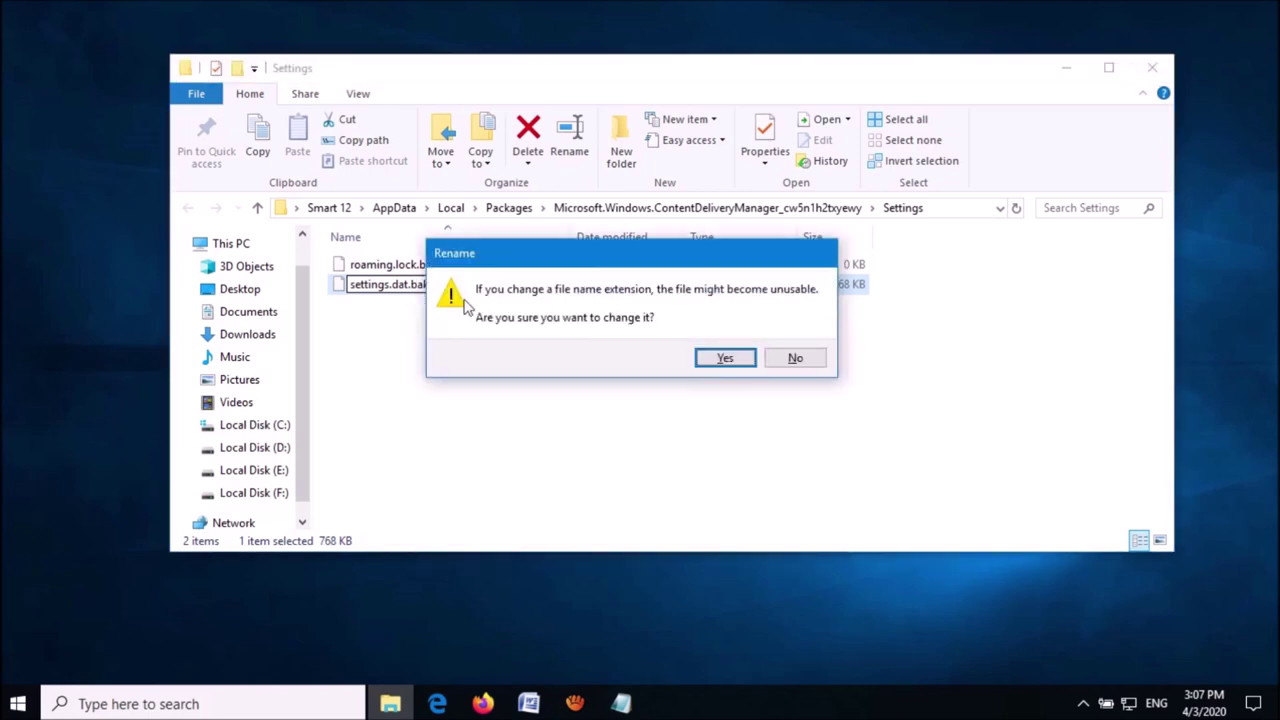
{"action": "left_click", "coordinate": [728, 362]}
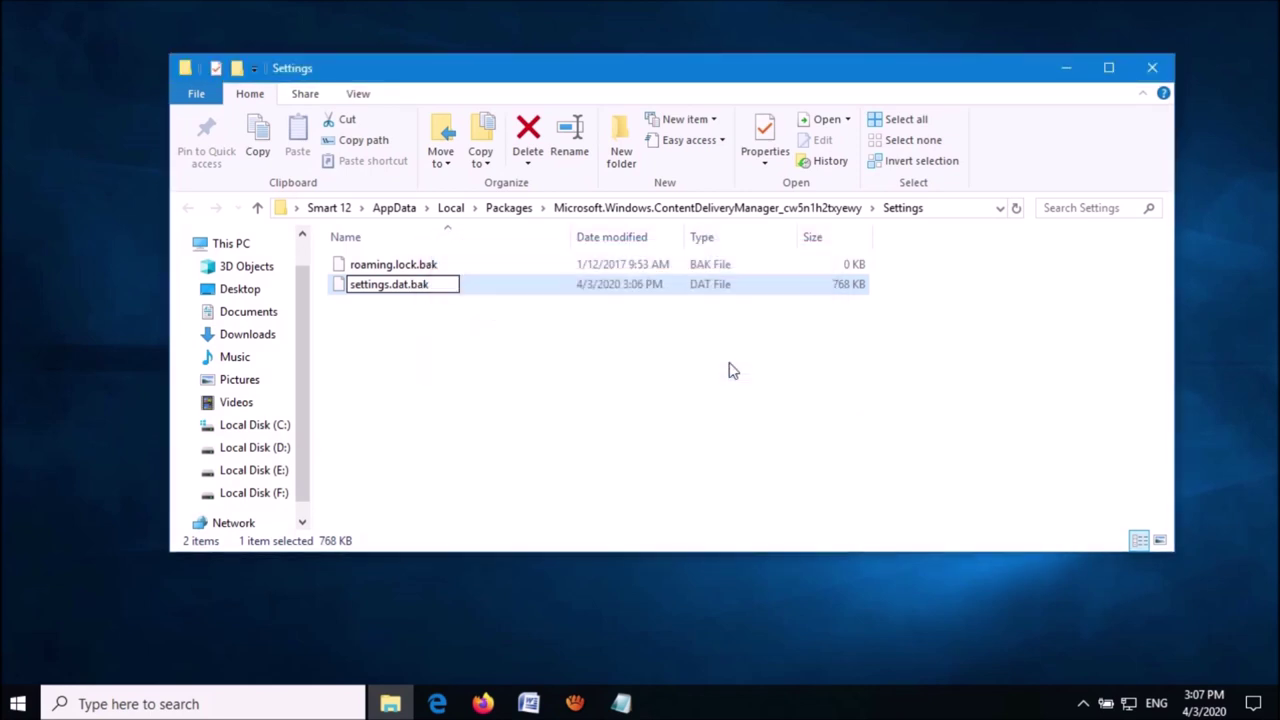
{"action": "left_click", "coordinate": [1150, 70]}
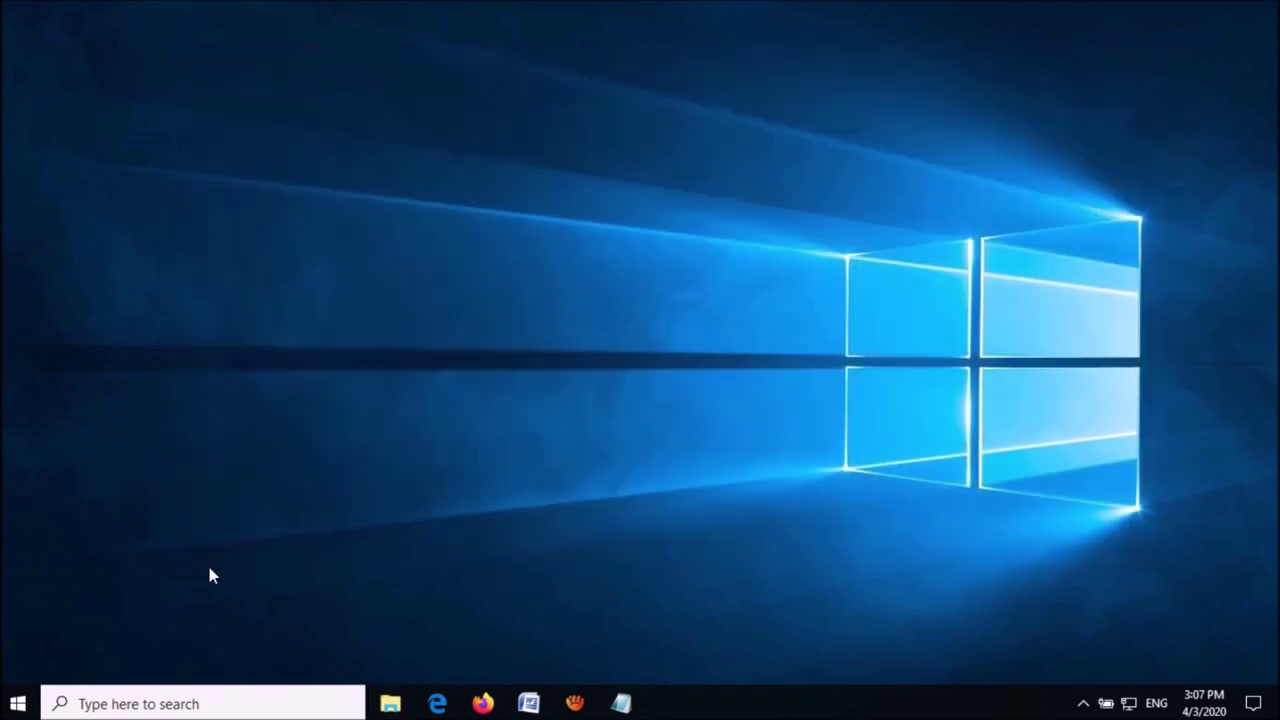
Step: Restart the PC using the Start menu's Power > Restart option
{"action": "left_click", "coordinate": [20, 704]}
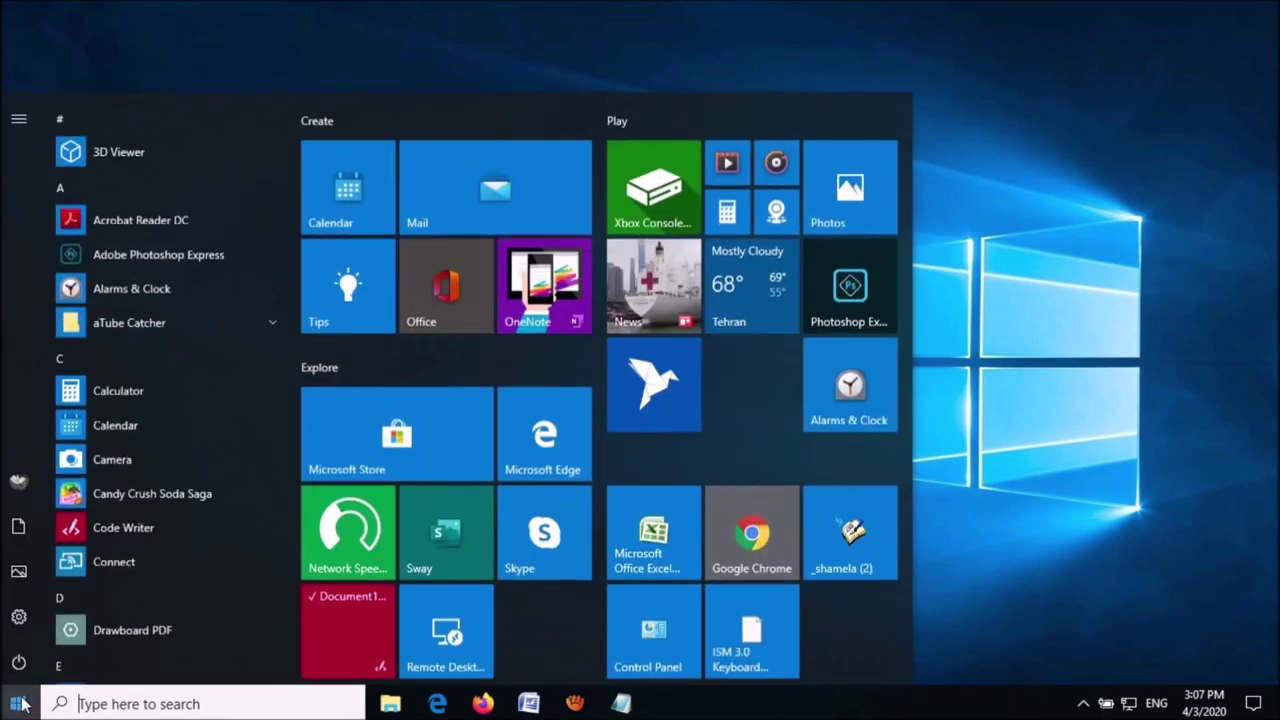
{"action": "left_click", "coordinate": [18, 662]}
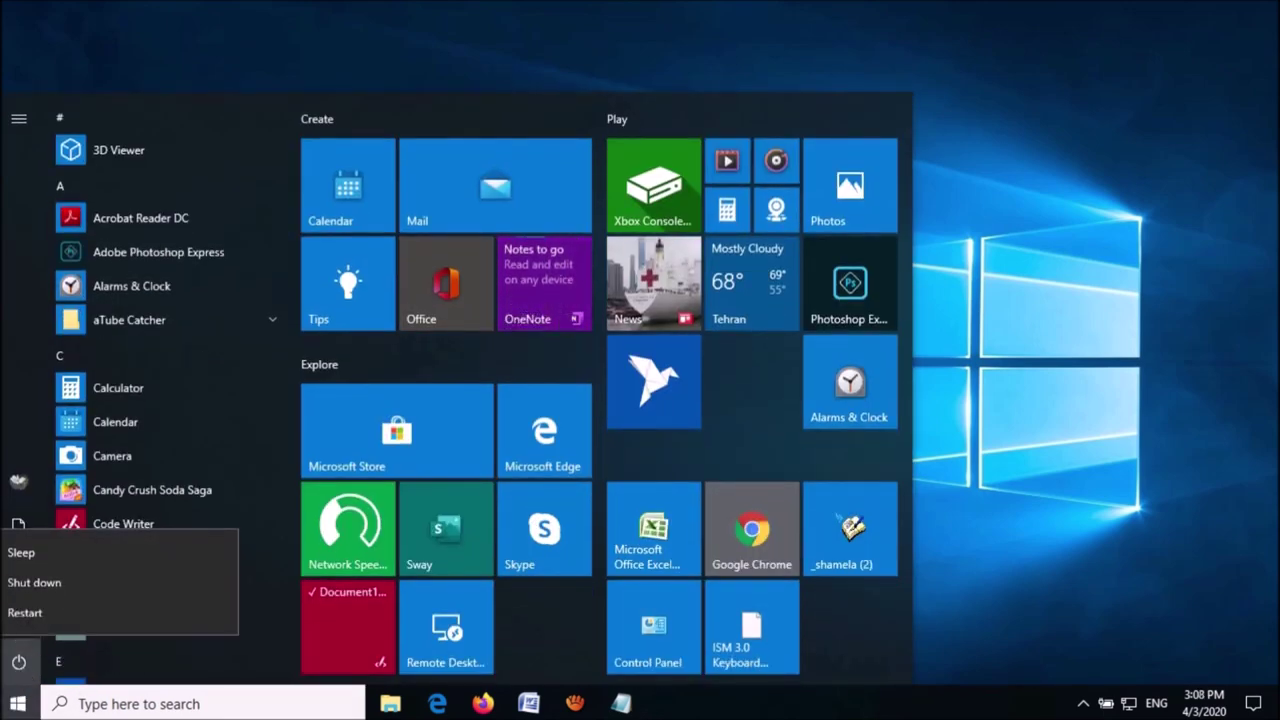
{"action": "left_click", "coordinate": [25, 612]}
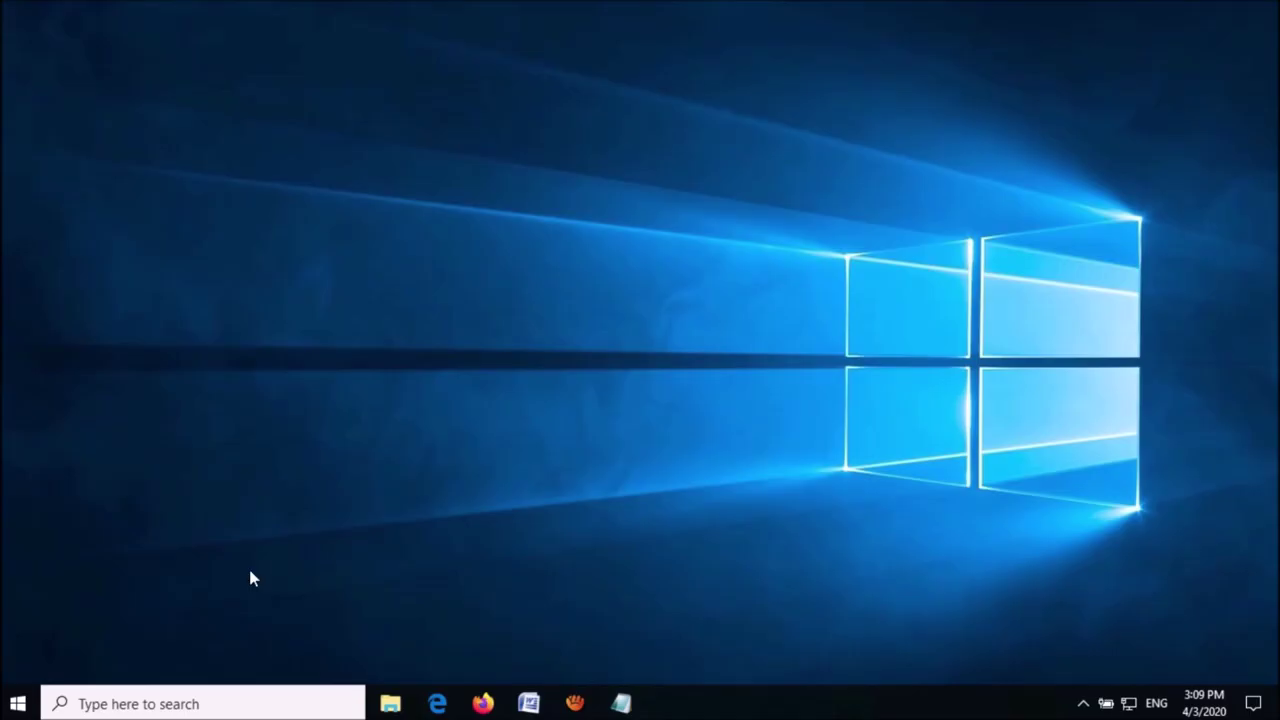
Step: Set the Personalization > Lock screen background back to Windows spotlight and close Settings
{"action": "left_click", "coordinate": [18, 703]}
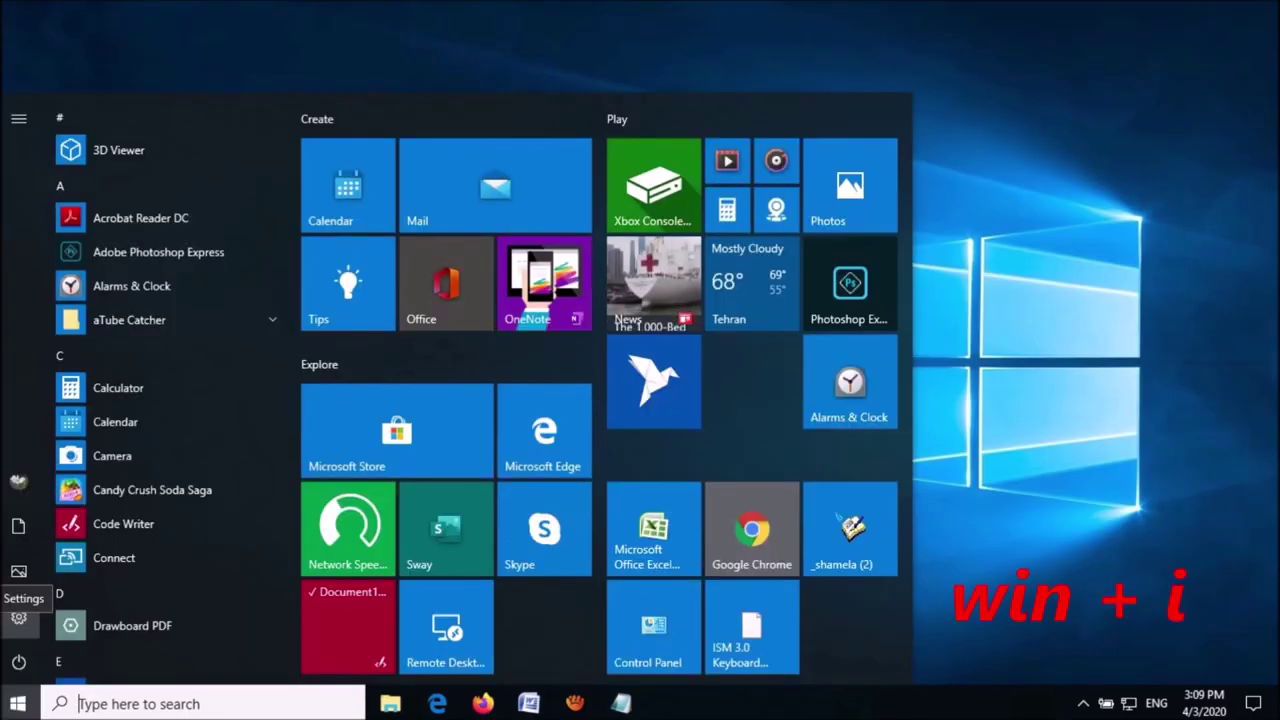
{"action": "left_click", "coordinate": [18, 617]}
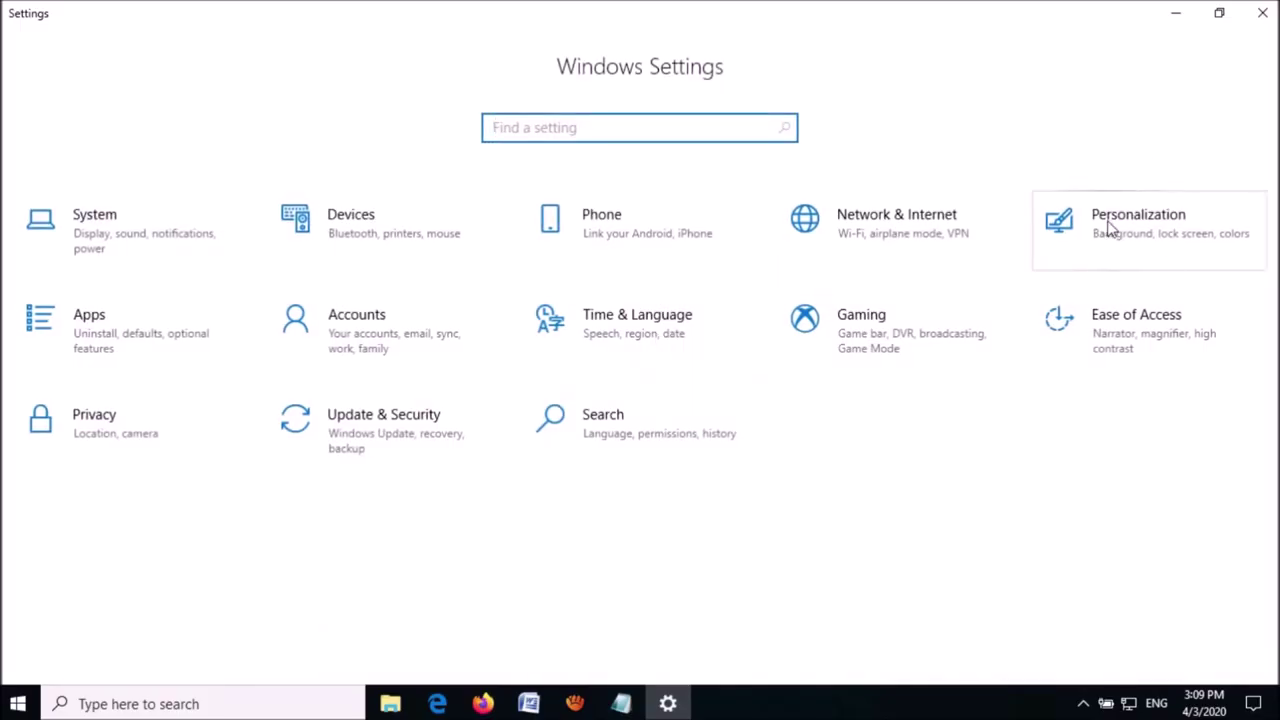
{"action": "left_click", "coordinate": [1108, 230]}
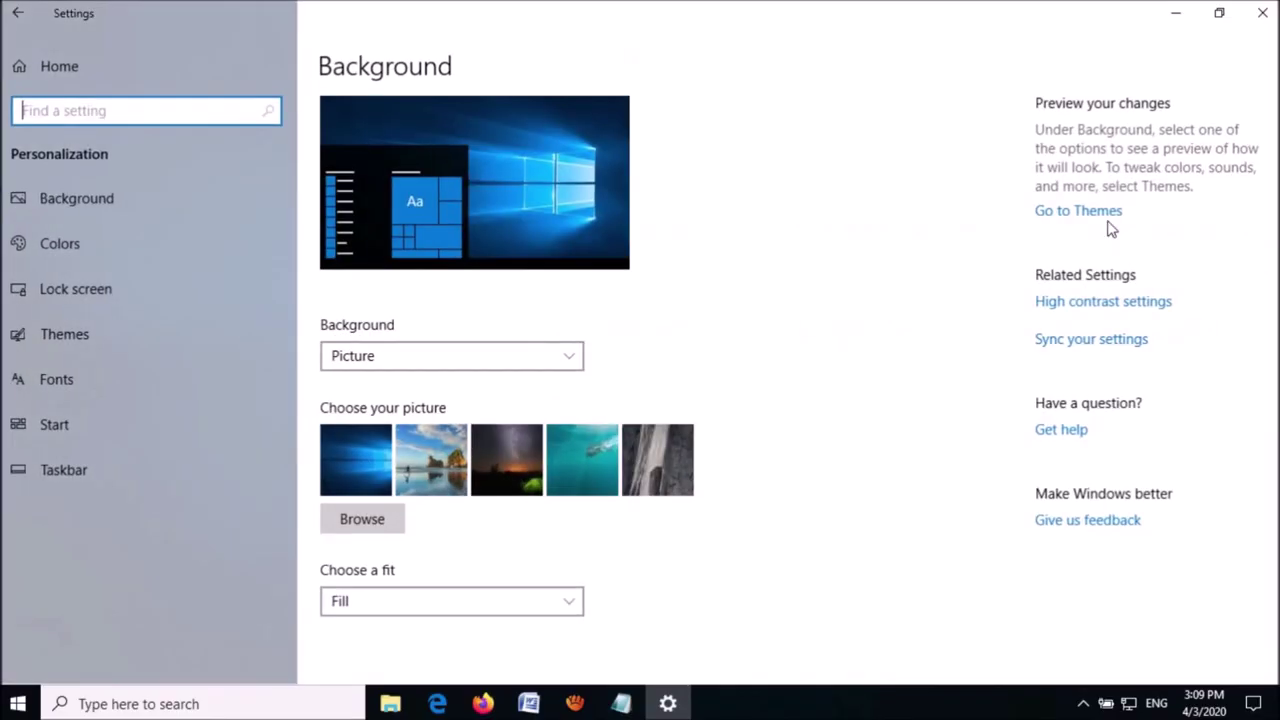
{"action": "left_click", "coordinate": [72, 297]}
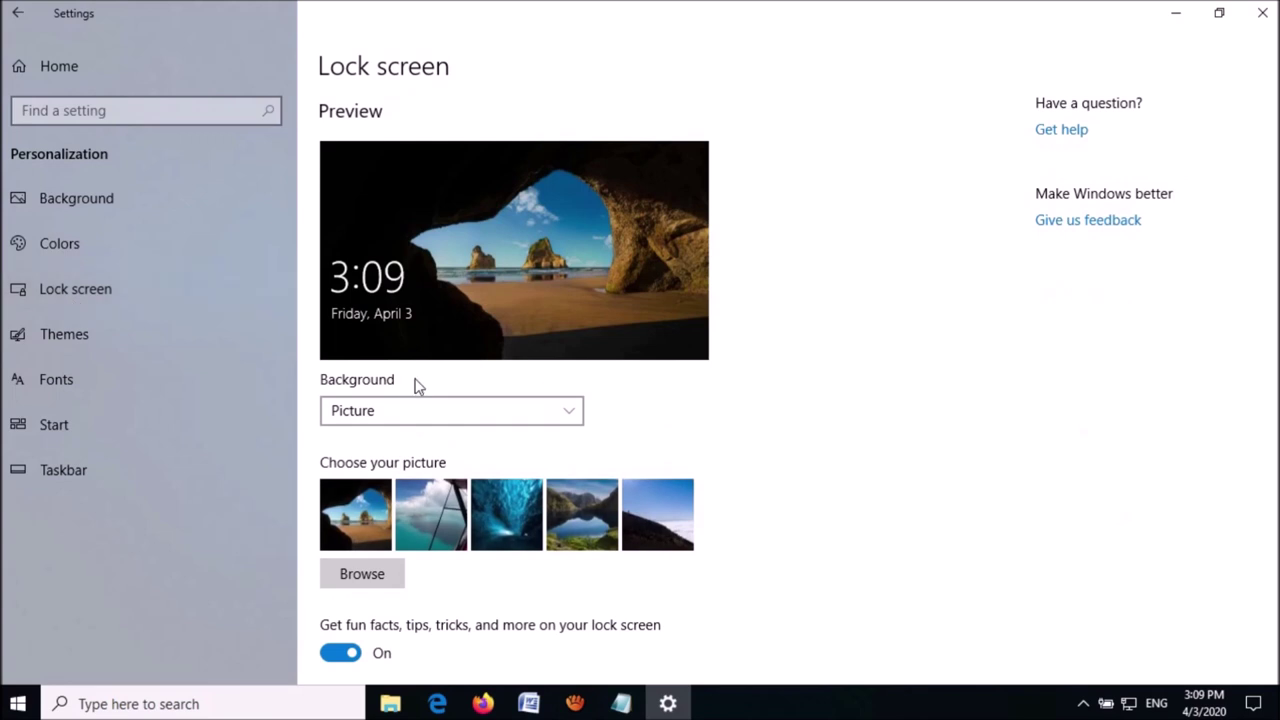
{"action": "left_click", "coordinate": [404, 412]}
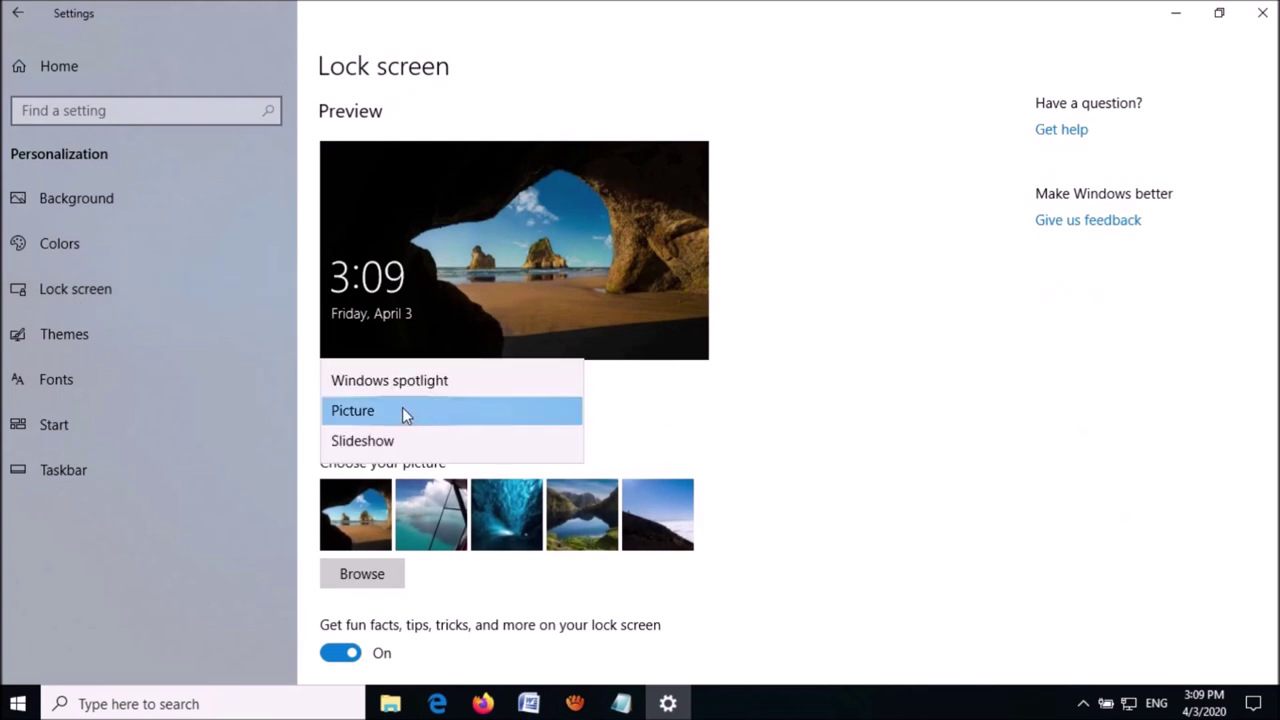
{"action": "left_click", "coordinate": [405, 390]}
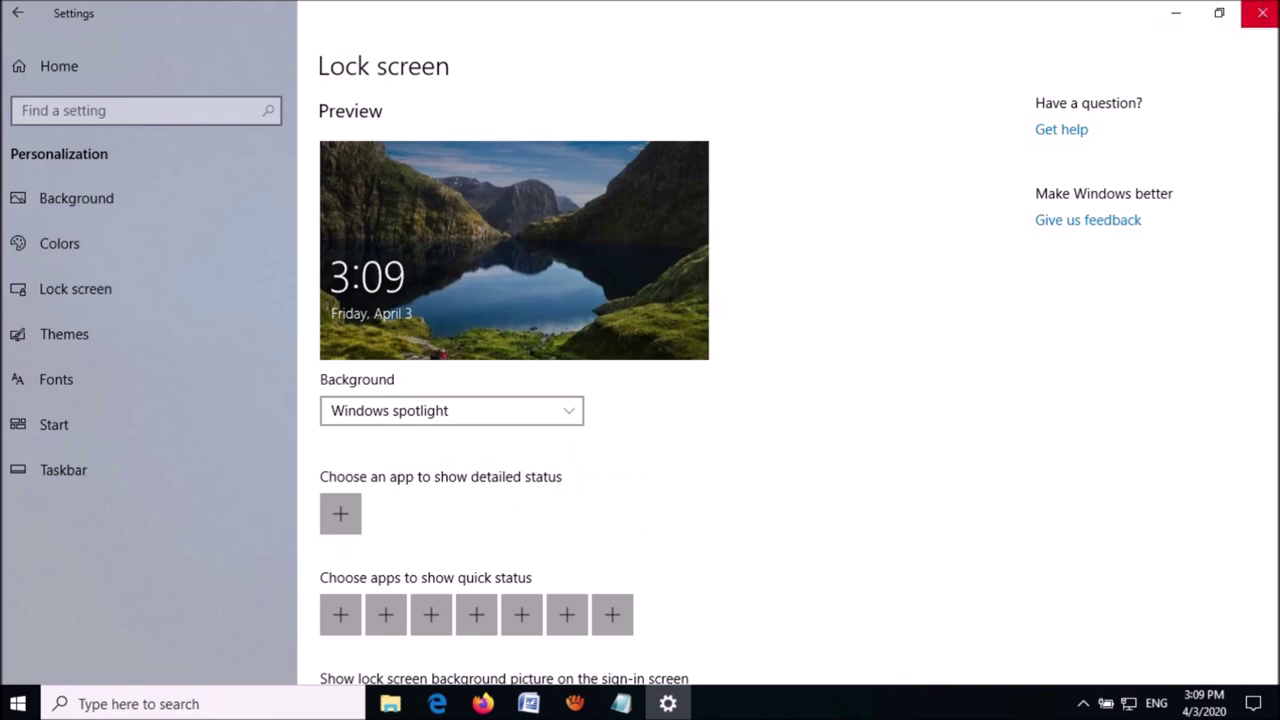
{"action": "left_click", "coordinate": [1262, 12]}
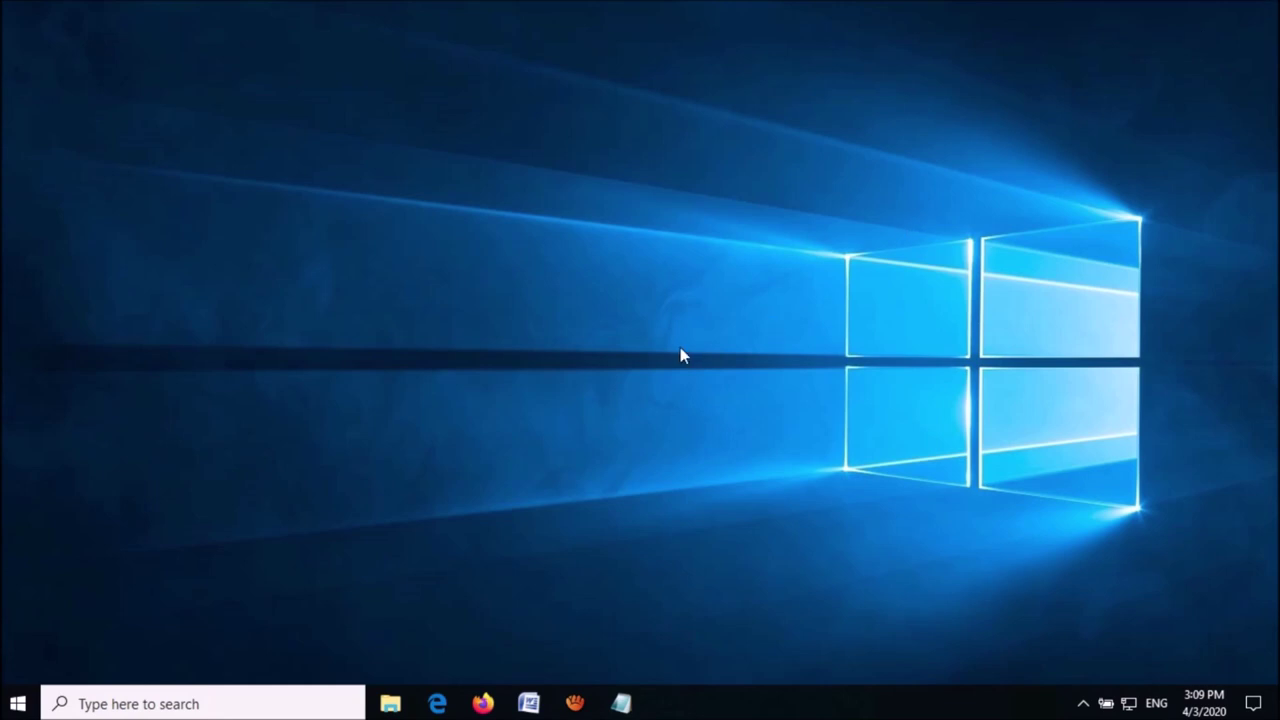
Step: Open the Run dialog and copy the Command 2 Settings folder path from the notes
{"action": "right_click", "coordinate": [22, 700]}
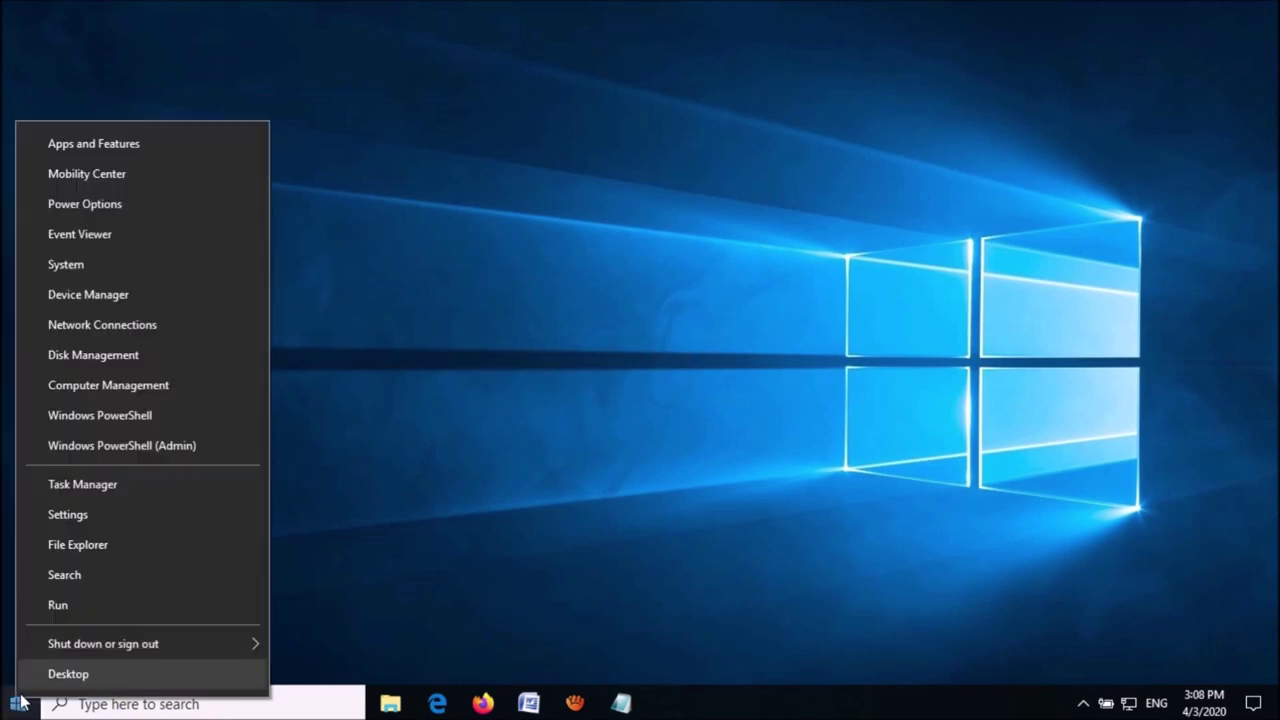
{"action": "left_click", "coordinate": [41, 611]}
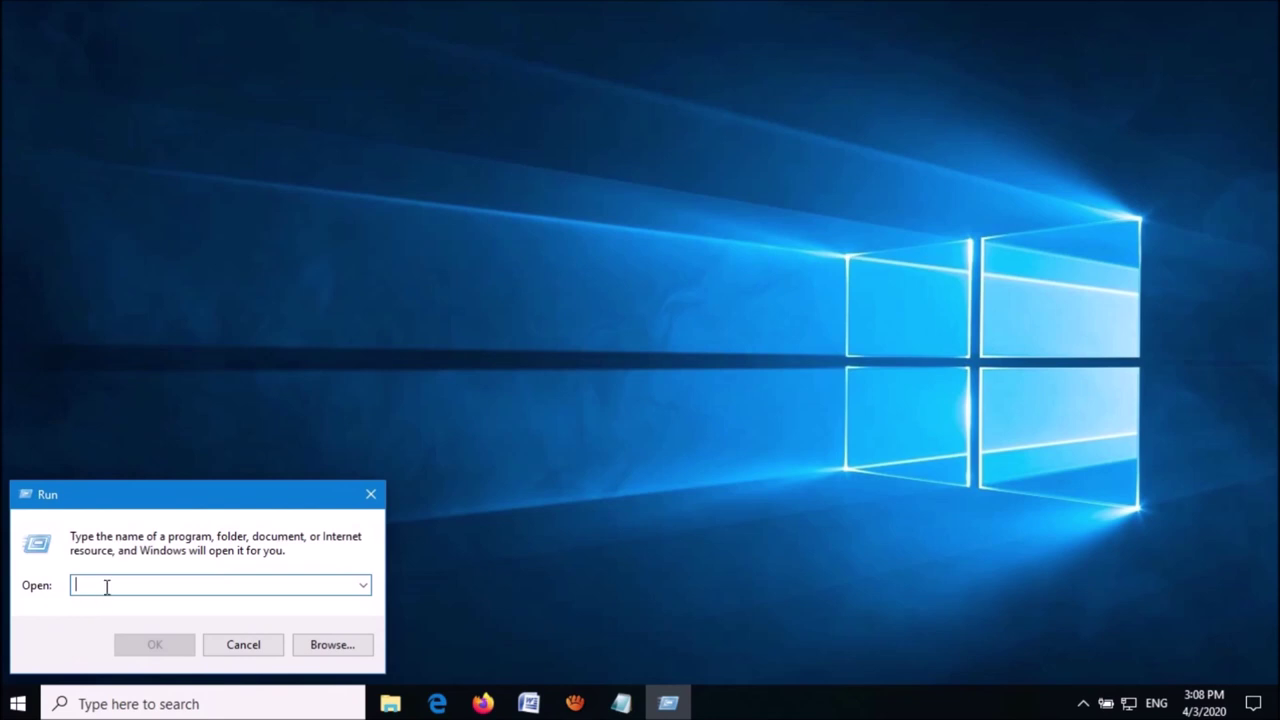
{"action": "left_click", "coordinate": [622, 704]}
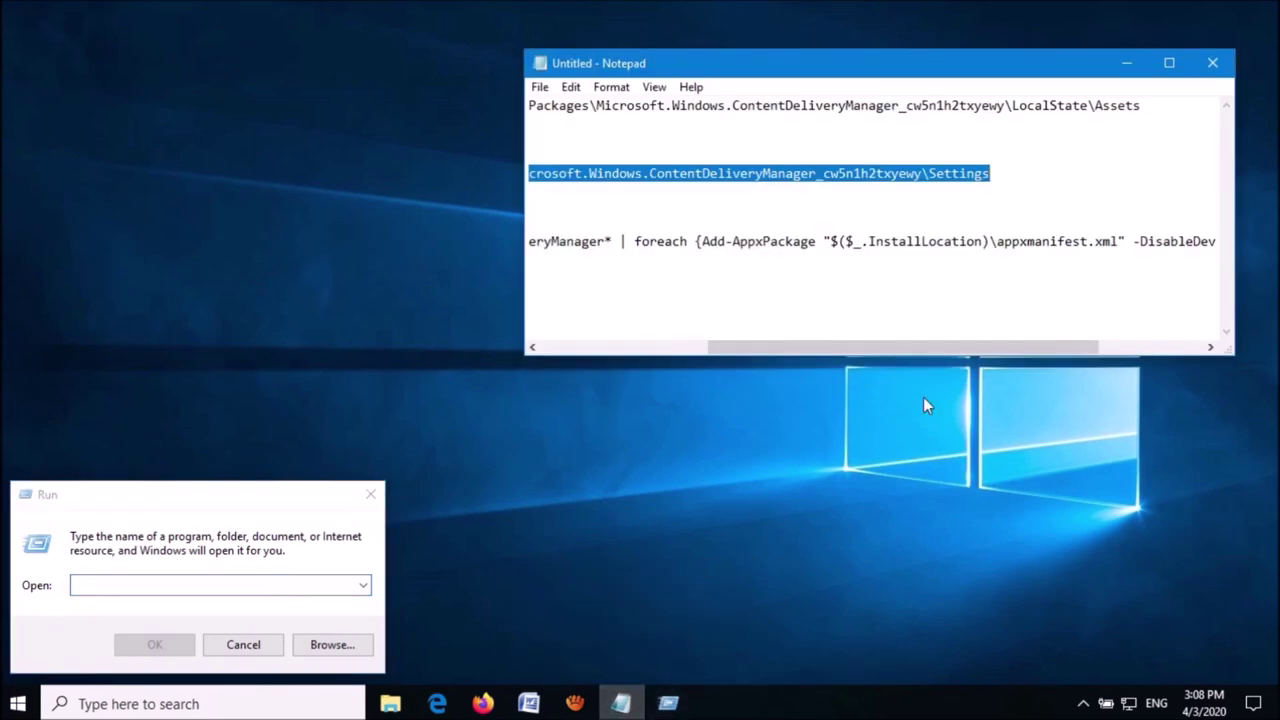
{"action": "key", "text": "Down"}
{"action": "key", "text": "Up"}
{"action": "key", "text": "shift+End"}
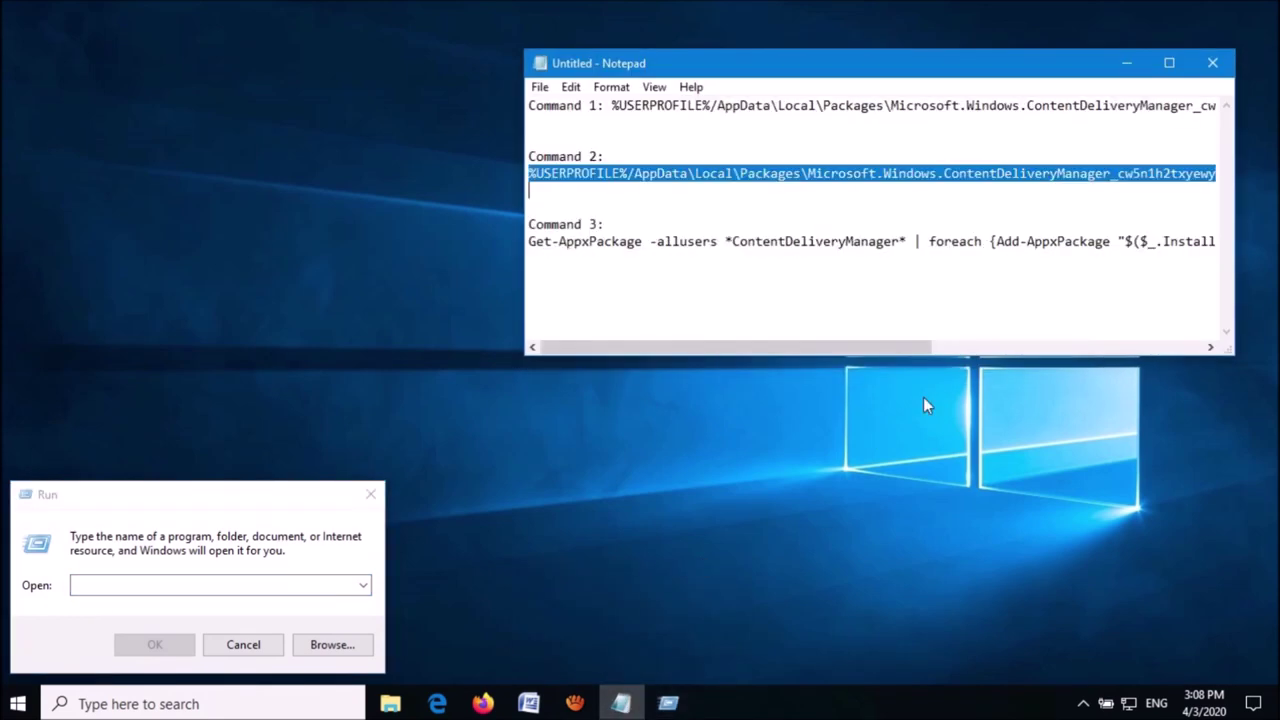
{"action": "key", "text": "shift+F10"}
{"action": "key", "text": "Down"}
{"action": "key", "text": "Down"}
{"action": "key", "text": "Return"}
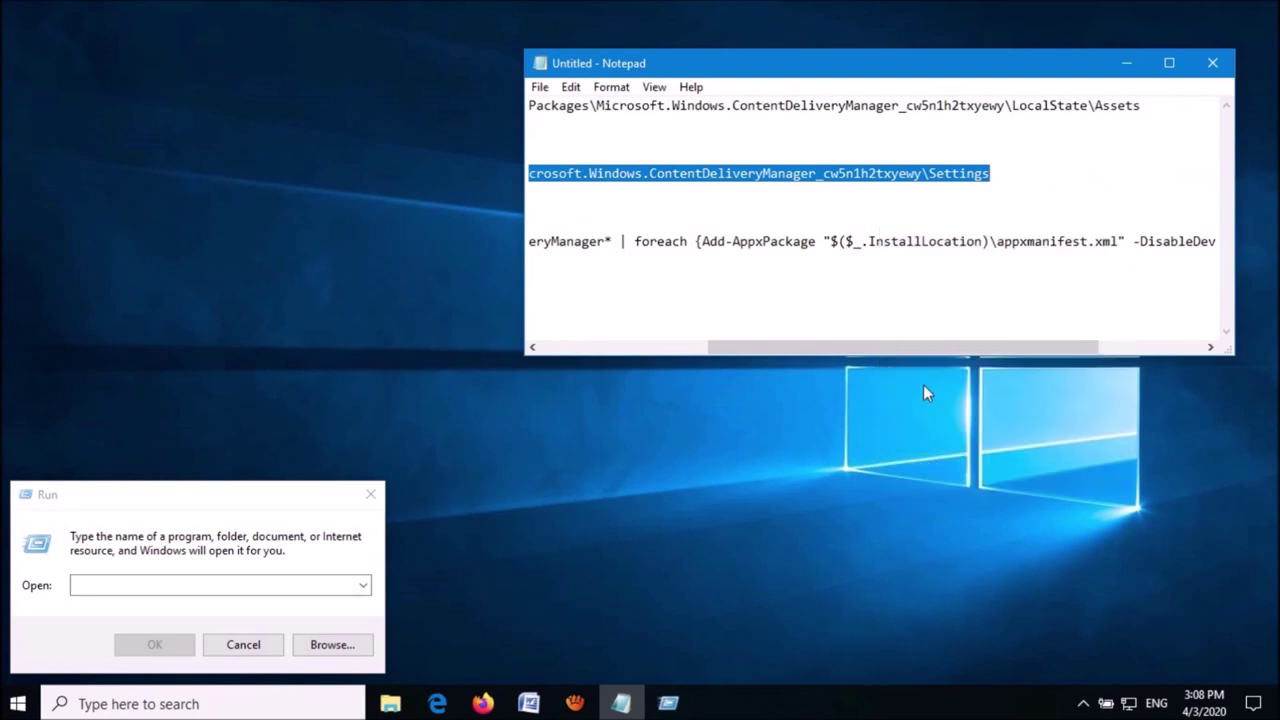
Step: Paste the Command 2 path into Run and open the Settings folder
{"action": "left_click", "coordinate": [1127, 62]}
{"action": "right_click", "coordinate": [100, 591]}
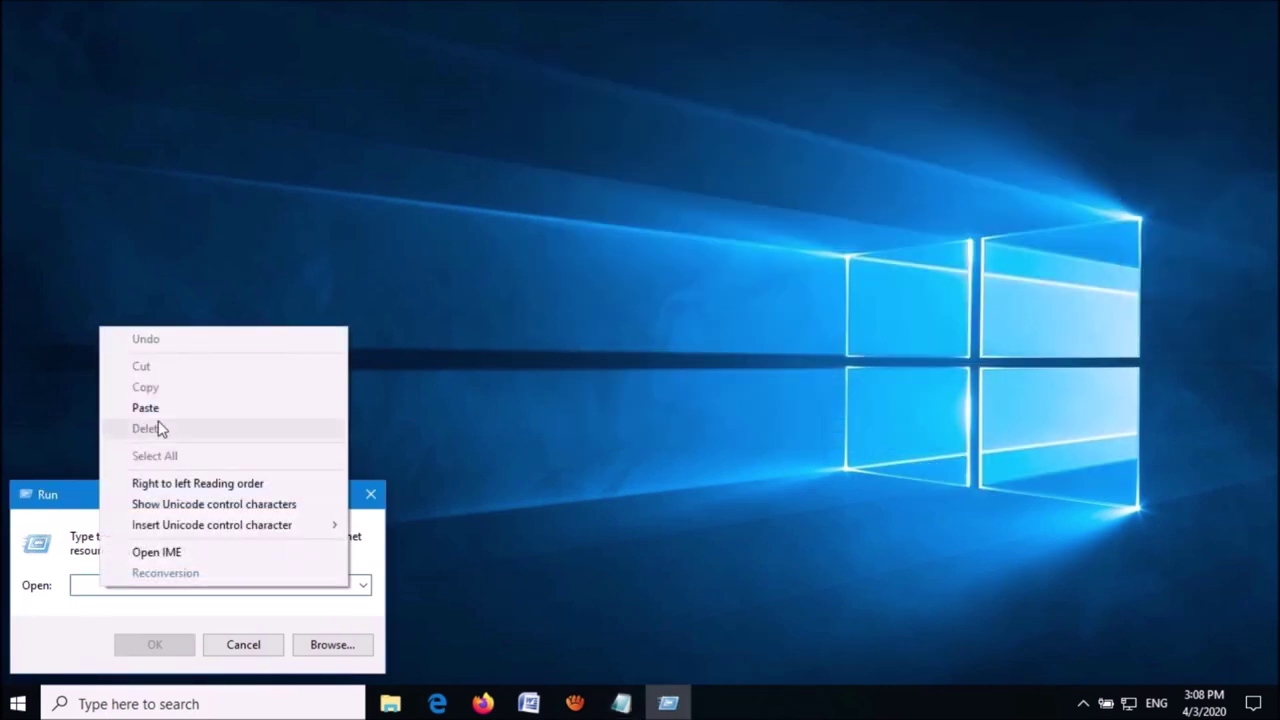
{"action": "left_click", "coordinate": [158, 415]}
{"action": "left_click", "coordinate": [150, 648]}
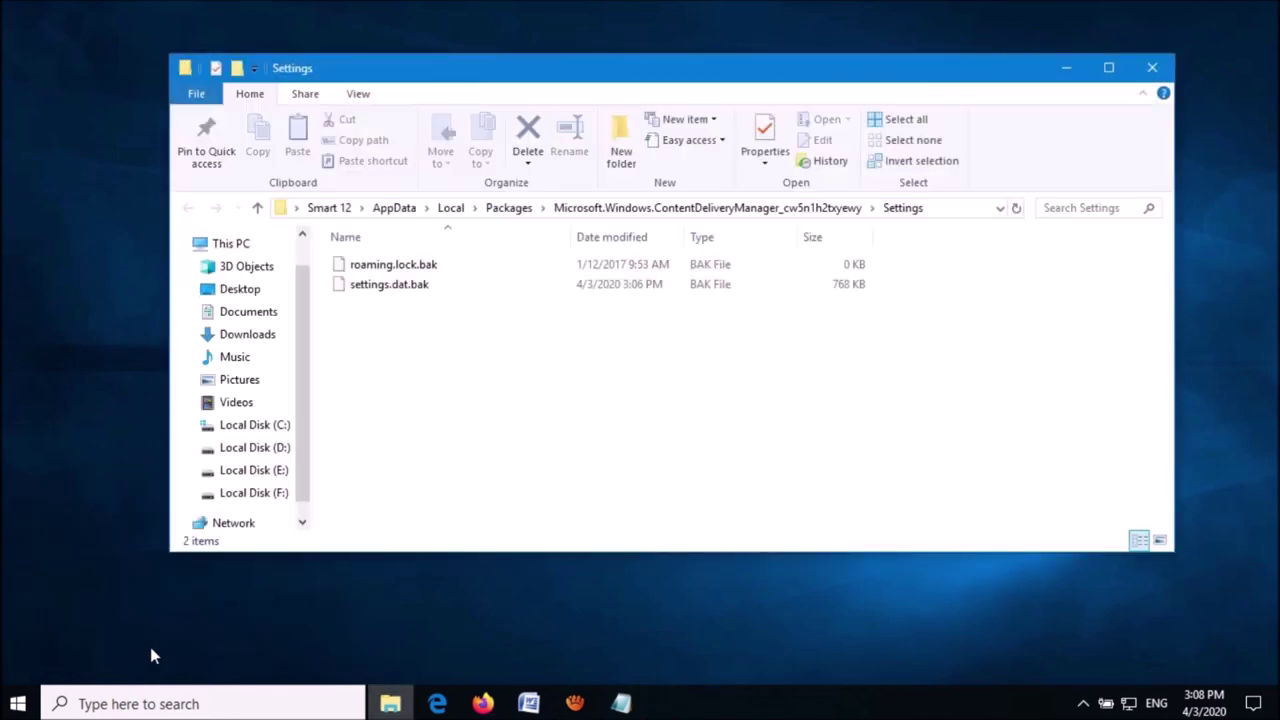
Step: Permanently delete roaming.lock.bak and settings.dat.bak, then close the emptied folder
{"action": "left_click", "coordinate": [424, 289]}
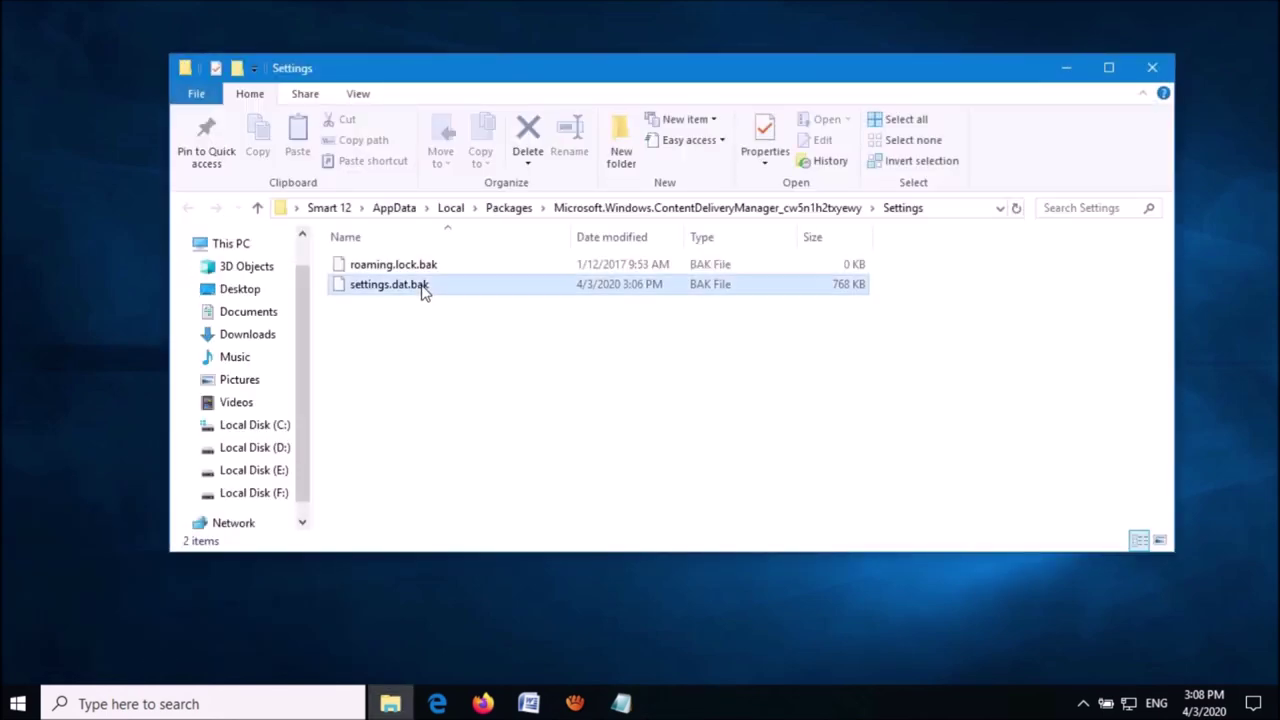
{"action": "key", "text": "ctrl+a"}
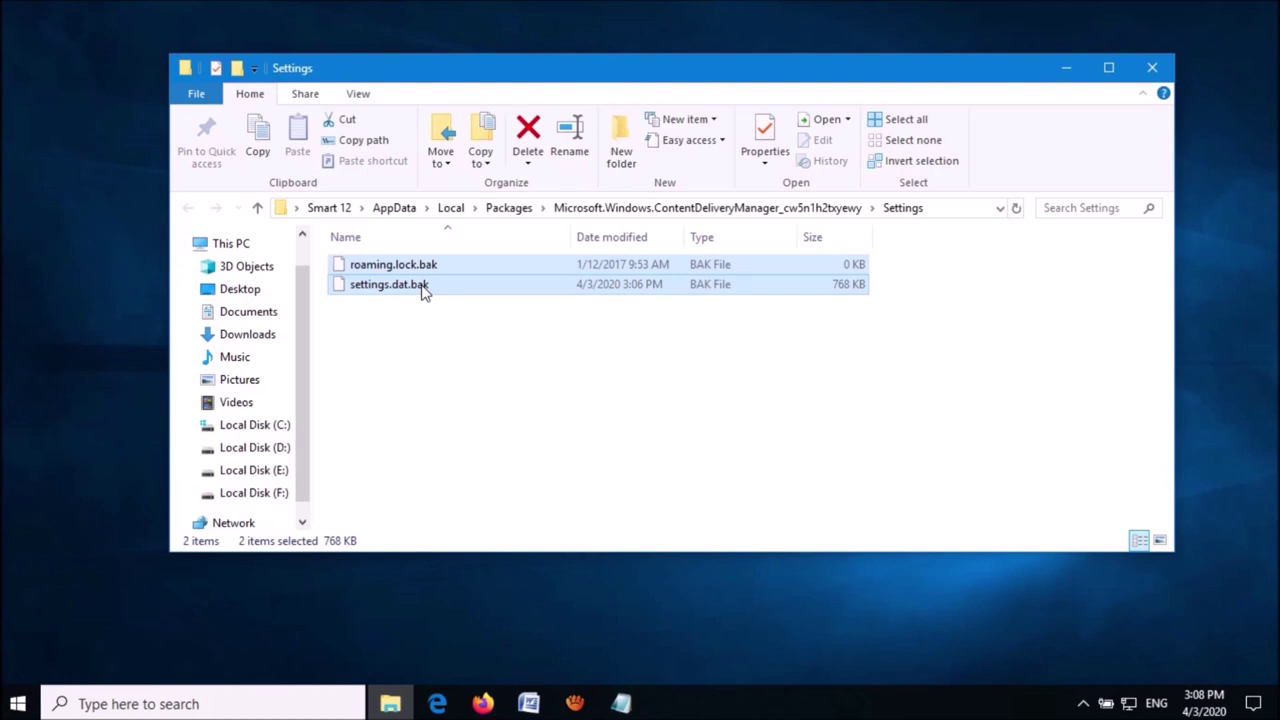
{"action": "key", "text": "shift+Delete"}
{"action": "key", "text": "Return"}
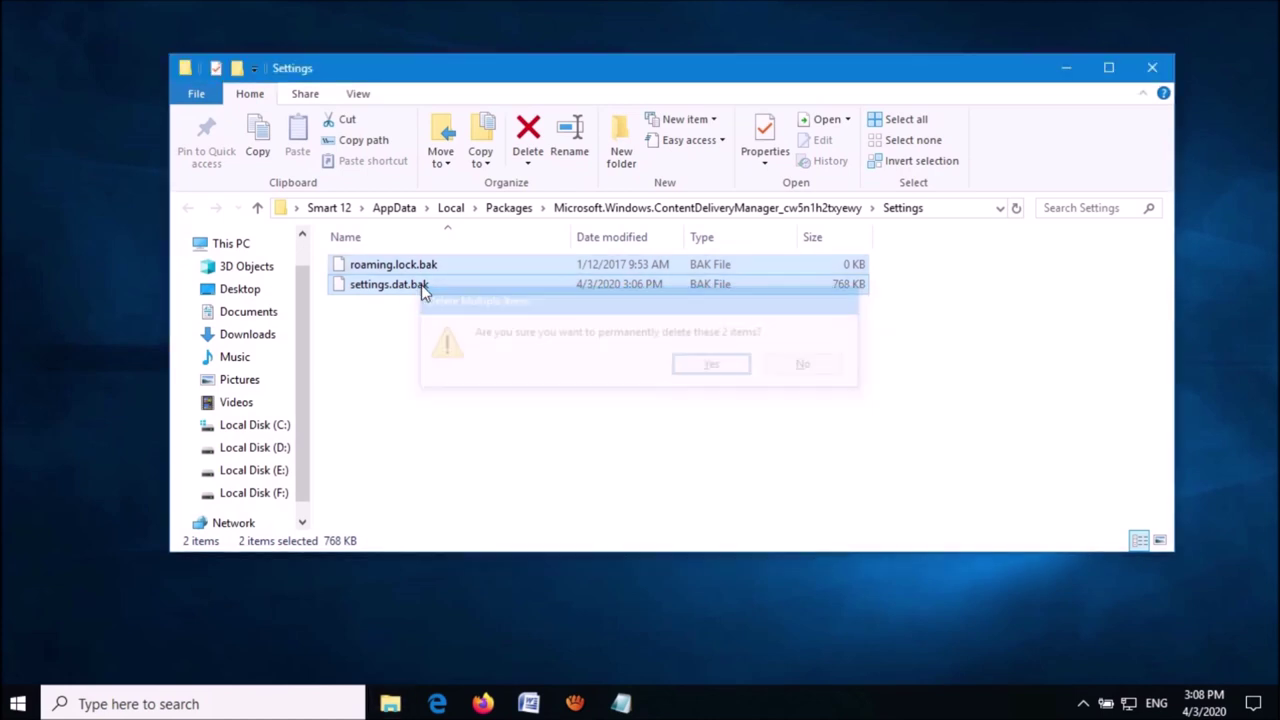
{"action": "left_click", "coordinate": [1153, 69]}
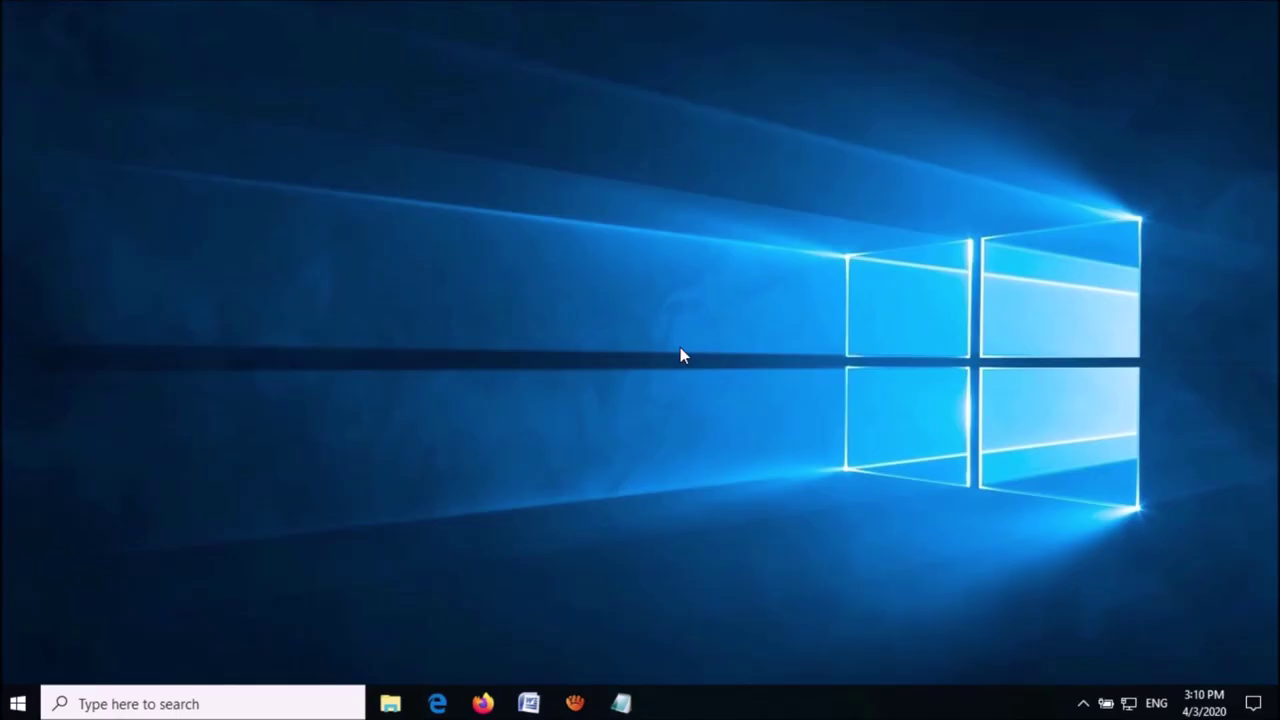
{"action": "left_click", "coordinate": [18, 703]}
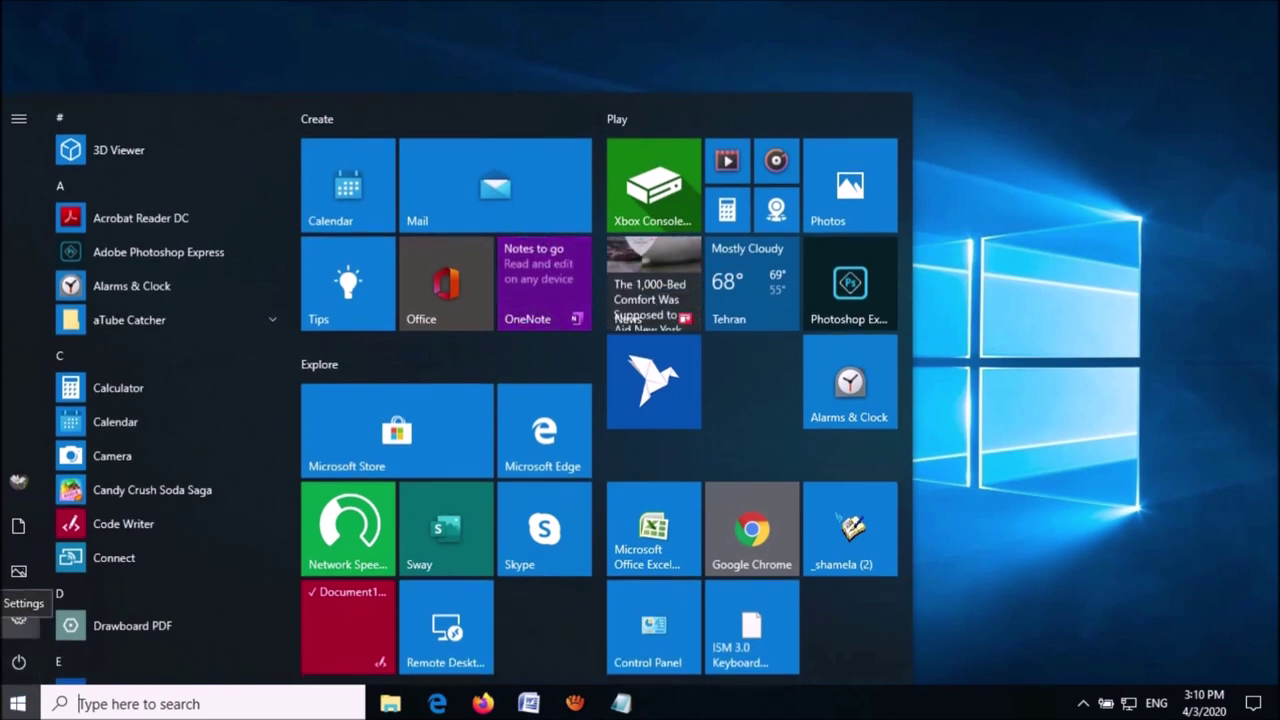
{"action": "left_click", "coordinate": [14, 626]}
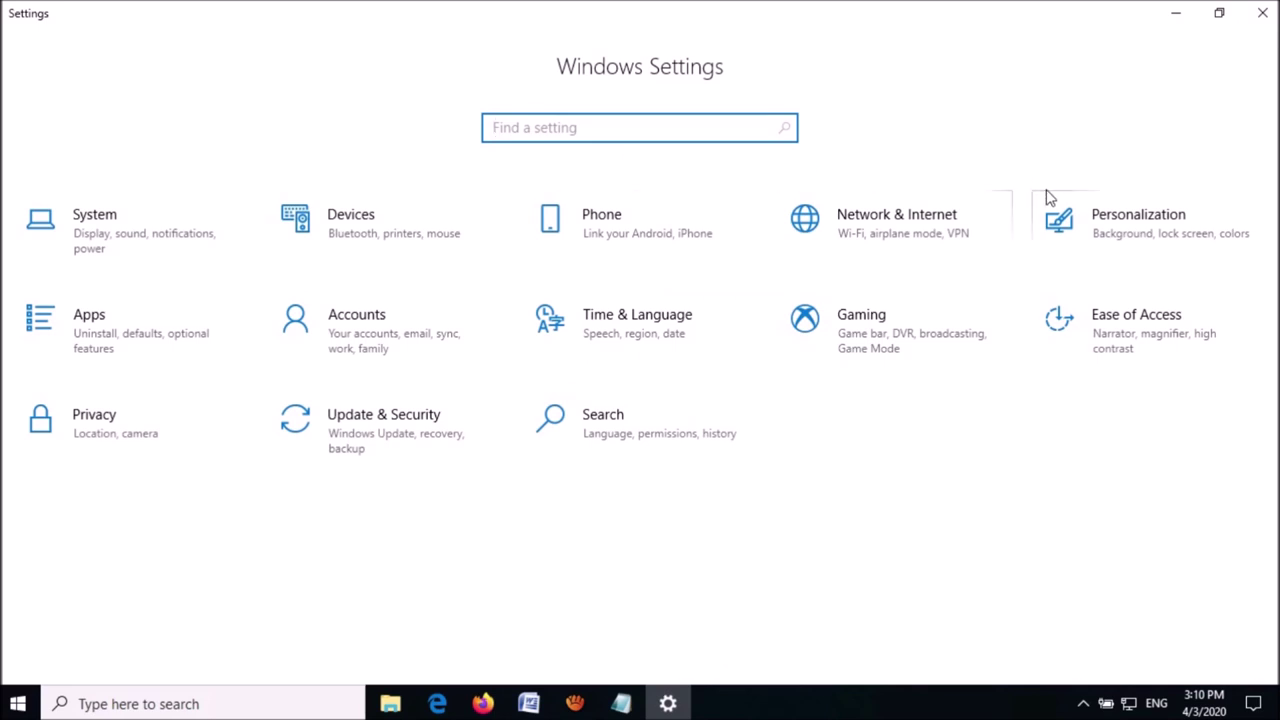
{"action": "left_click", "coordinate": [1074, 226]}
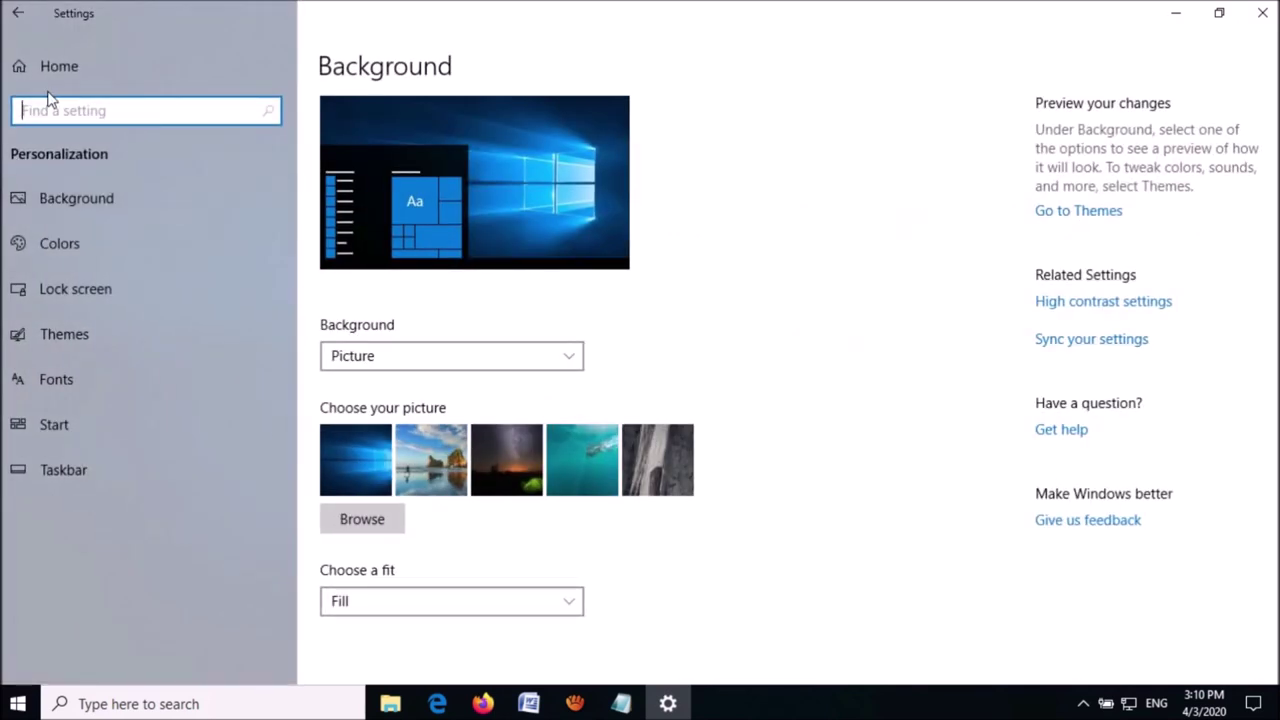
{"action": "left_click", "coordinate": [71, 297]}
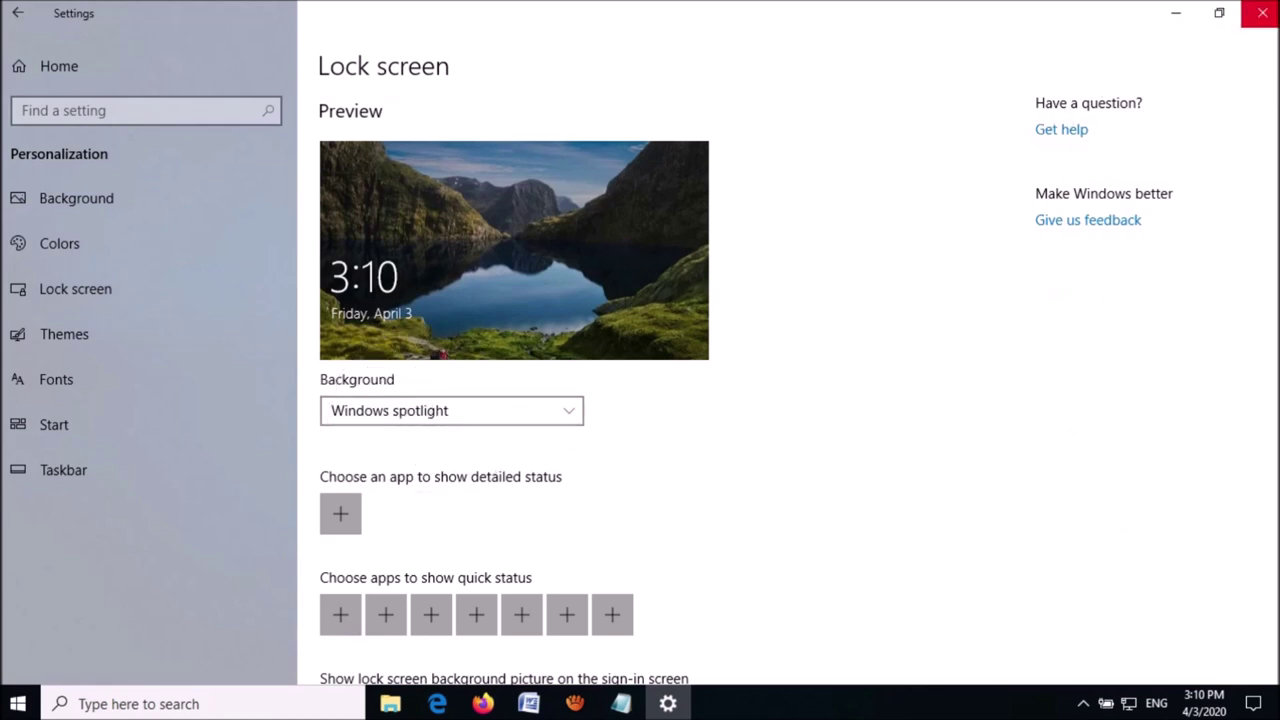
{"action": "left_click", "coordinate": [1262, 13]}
{"action": "left_click", "coordinate": [645, 306]}
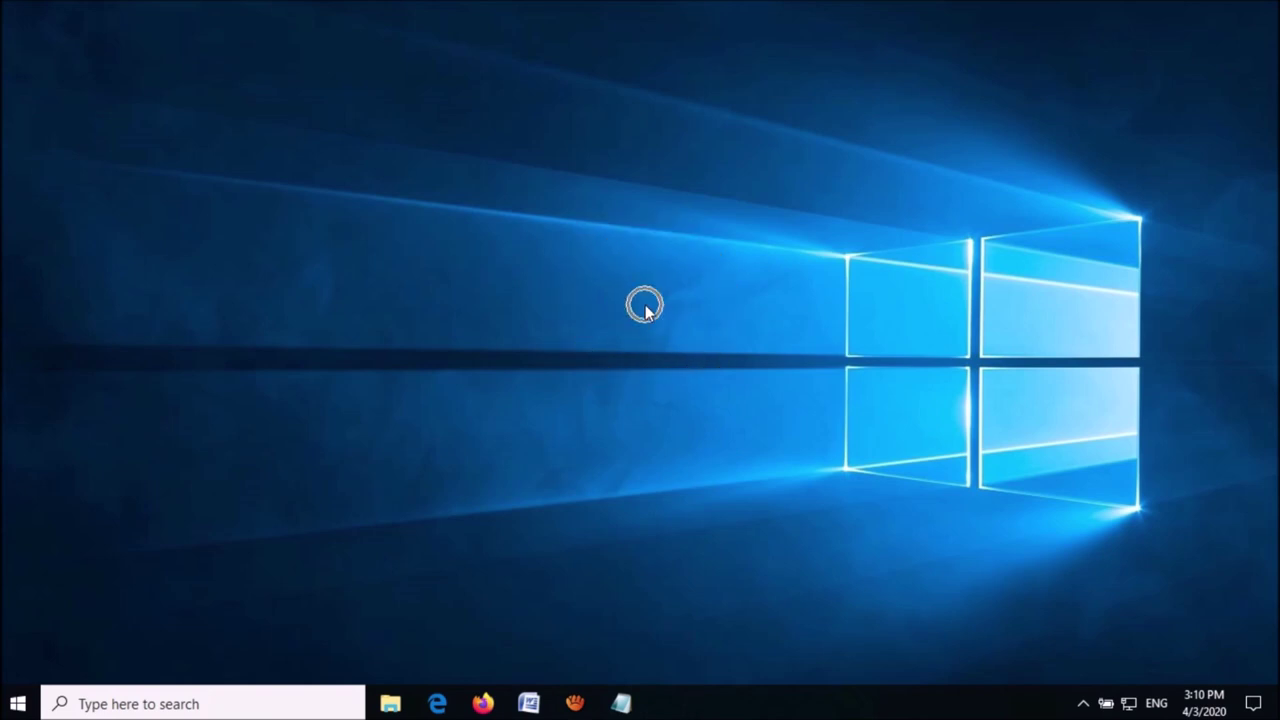
Step: Search for 'Windows powerShell' and launch it with Run as administrator
{"action": "left_click", "coordinate": [170, 707]}
{"action": "type", "text": "W"}
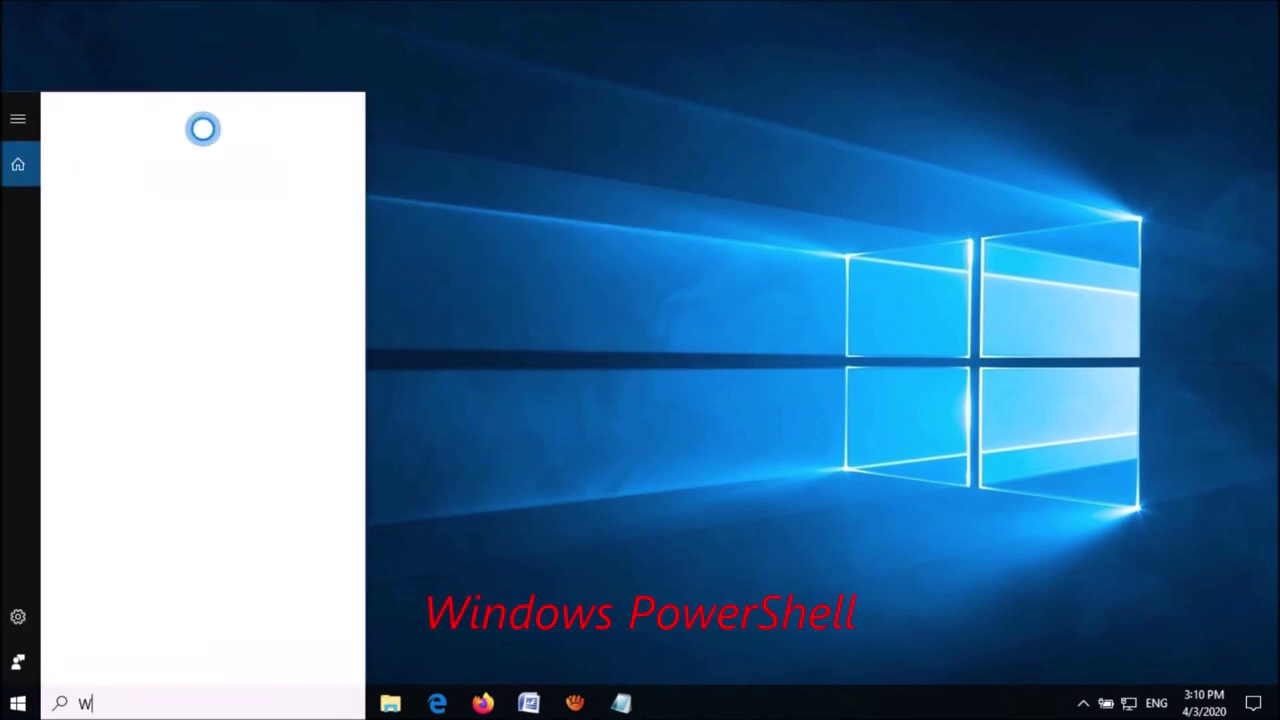
{"action": "type", "text": "indows "}
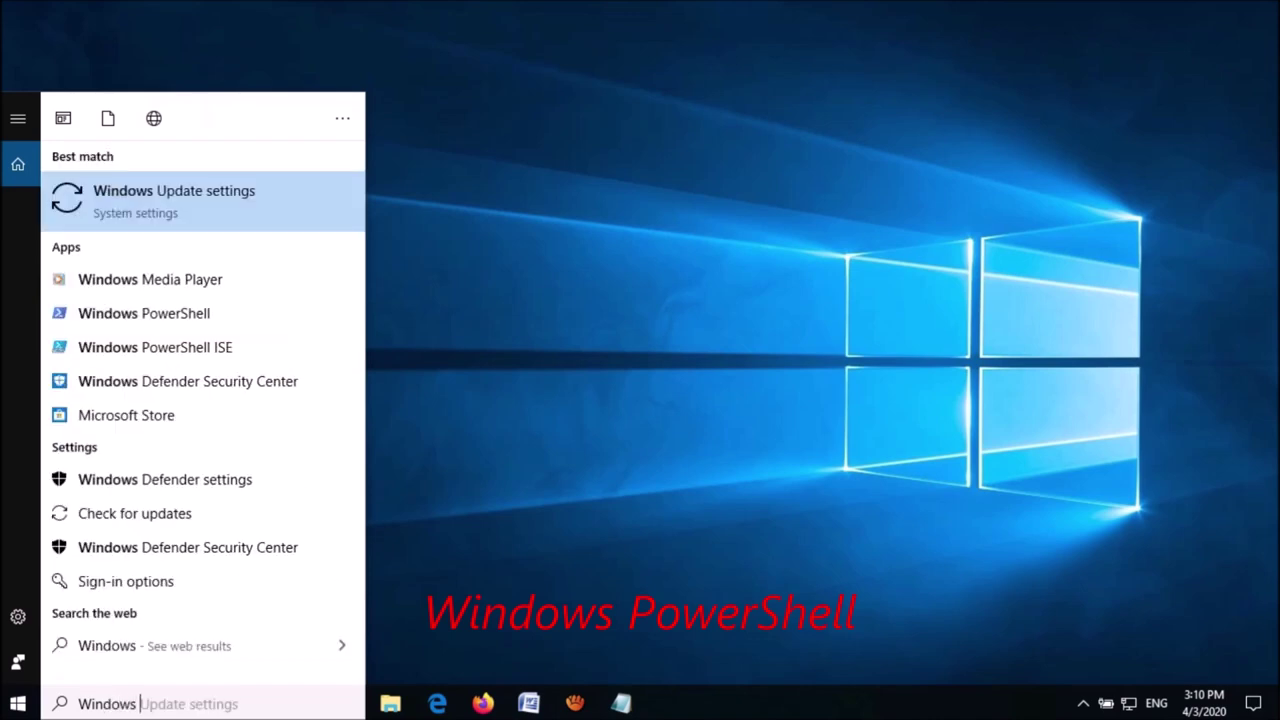
{"action": "type", "text": "powerShell"}
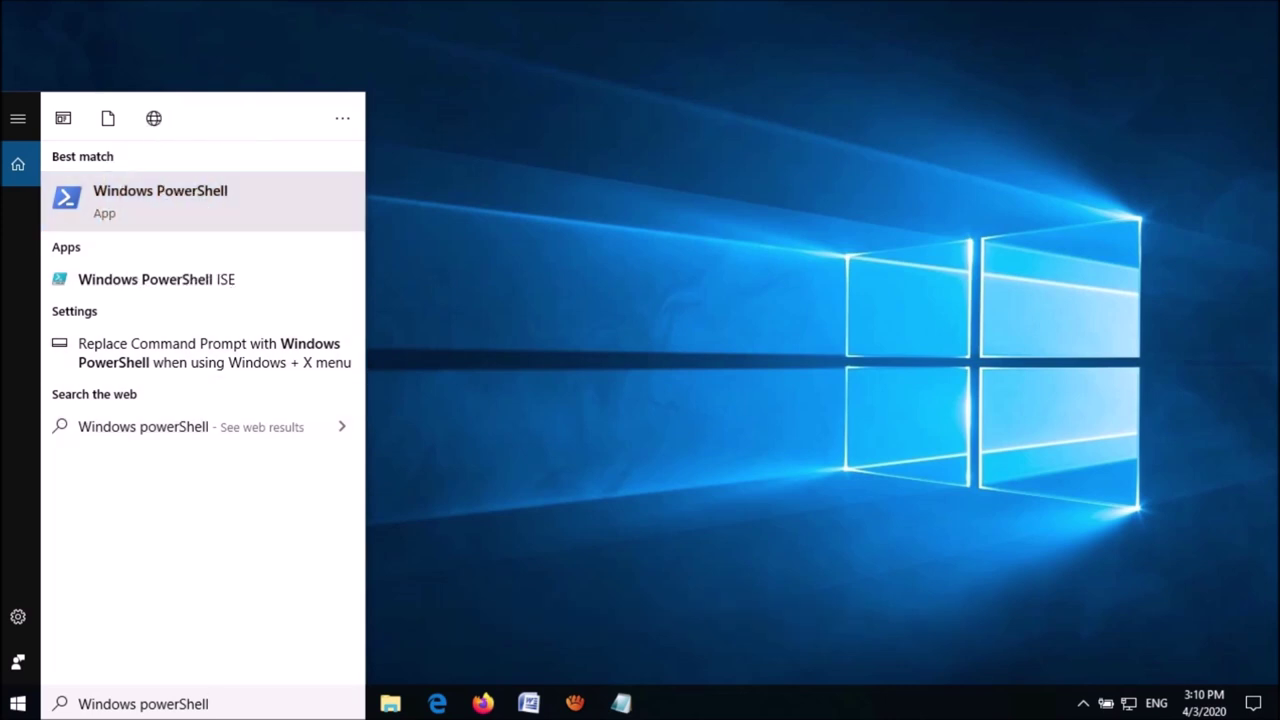
{"action": "right_click", "coordinate": [193, 209]}
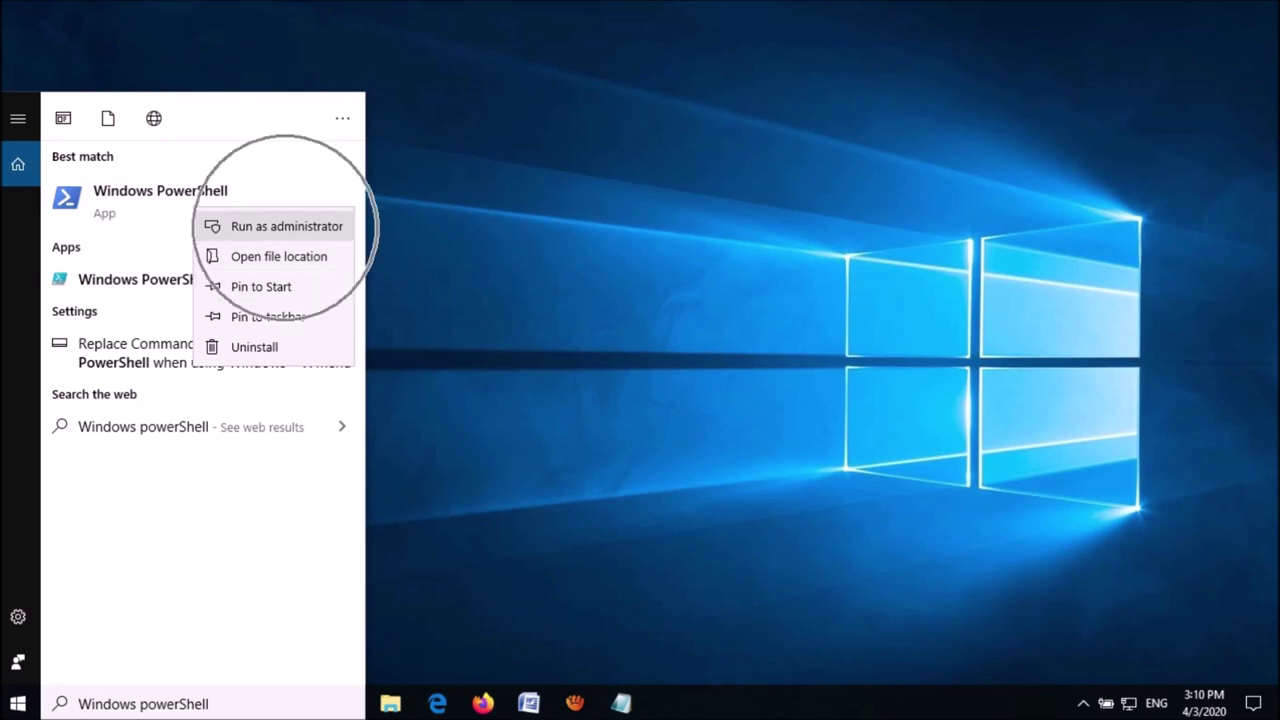
{"action": "left_click", "coordinate": [285, 226]}
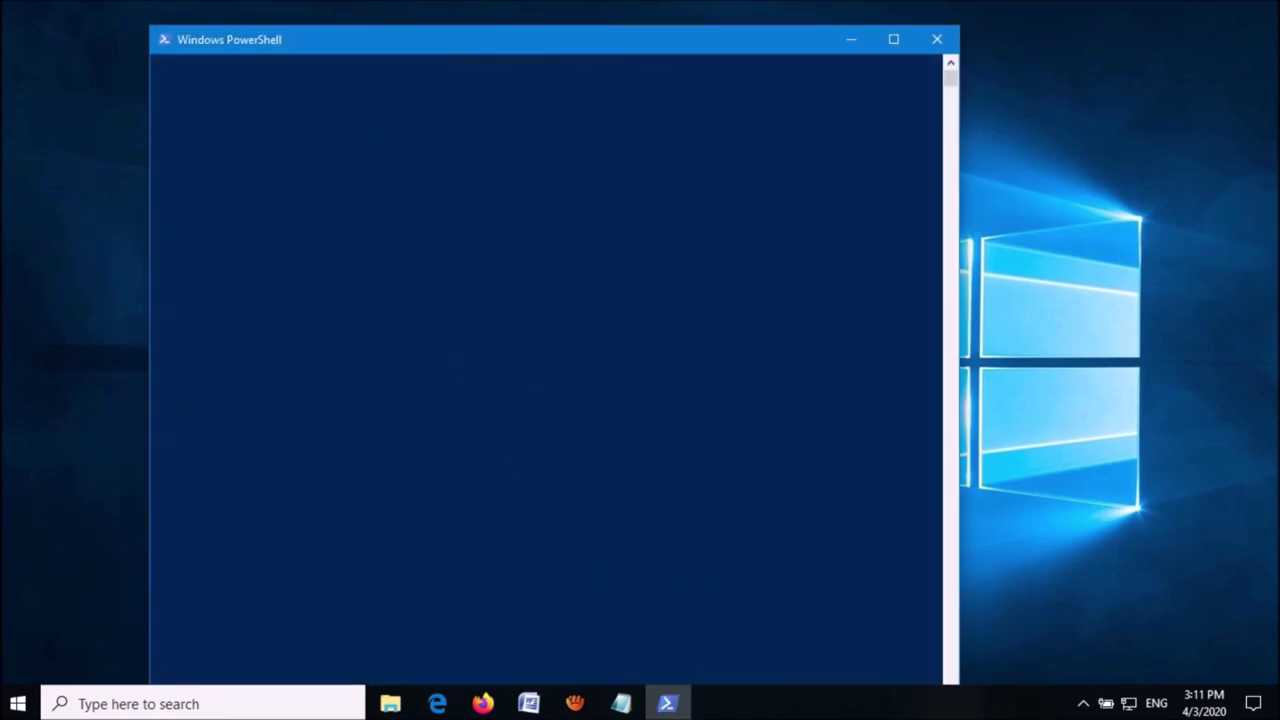
Step: Copy the Command 3 line from the Notepad file of commands
{"action": "key", "text": "alt+Tab"}
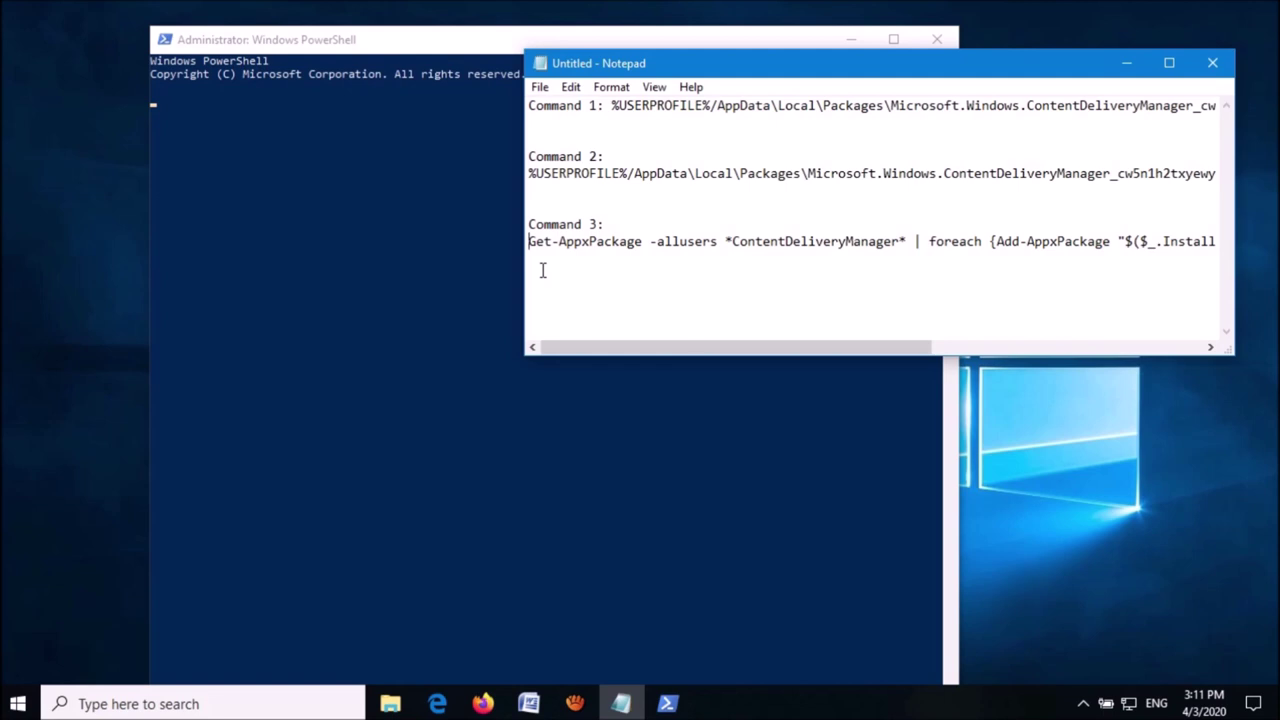
{"action": "key", "text": "shift+End"}
{"action": "key", "text": "super+c"}
{"action": "key", "text": "shift+F10"}
{"action": "key", "text": "Down"}
{"action": "key", "text": "Down"}
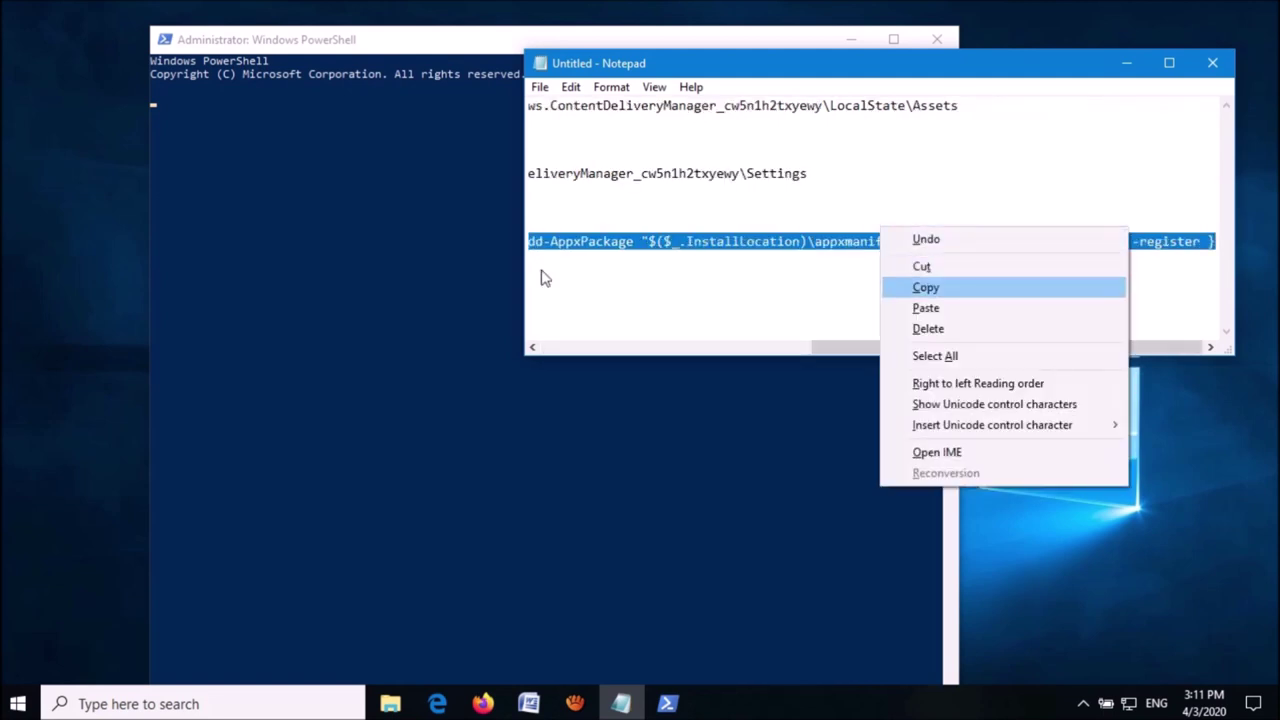
{"action": "key", "text": "Return"}
Step: Paste and run the Add-AppxPackage re-registration command in PowerShell, then exit PowerShell
{"action": "left_click", "coordinate": [1127, 65]}
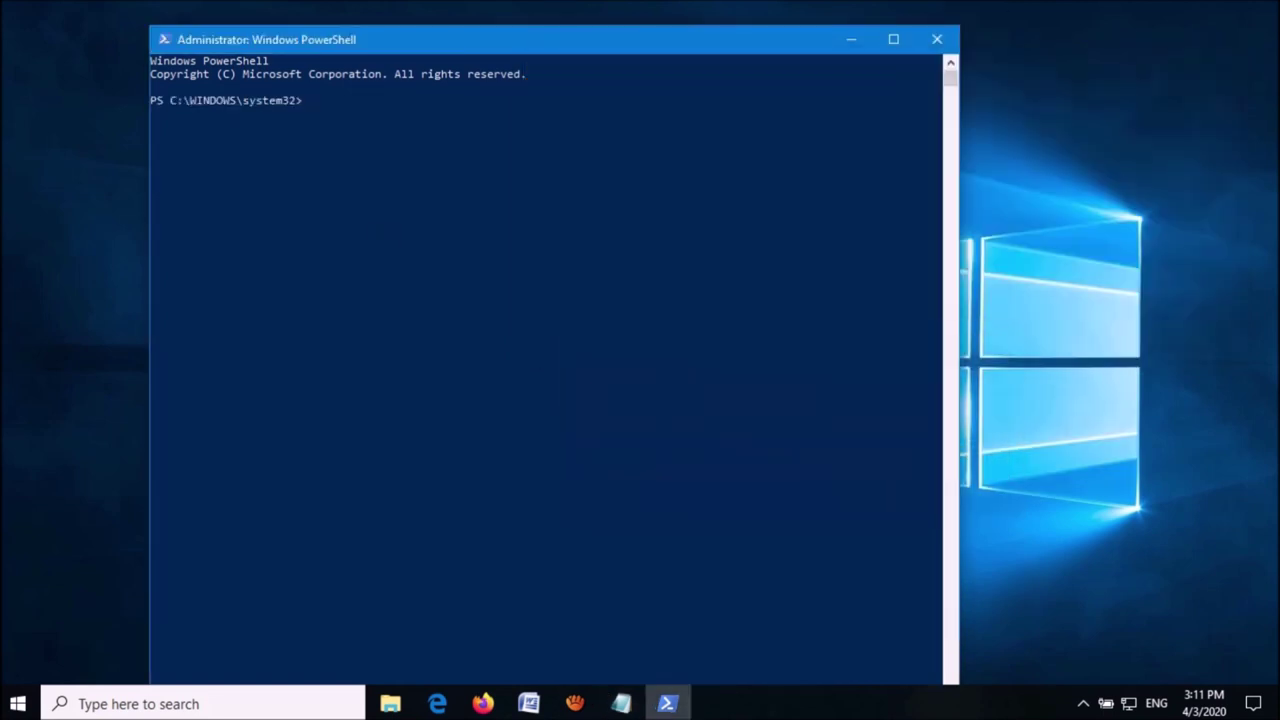
{"action": "right_click", "coordinate": [314, 100]}
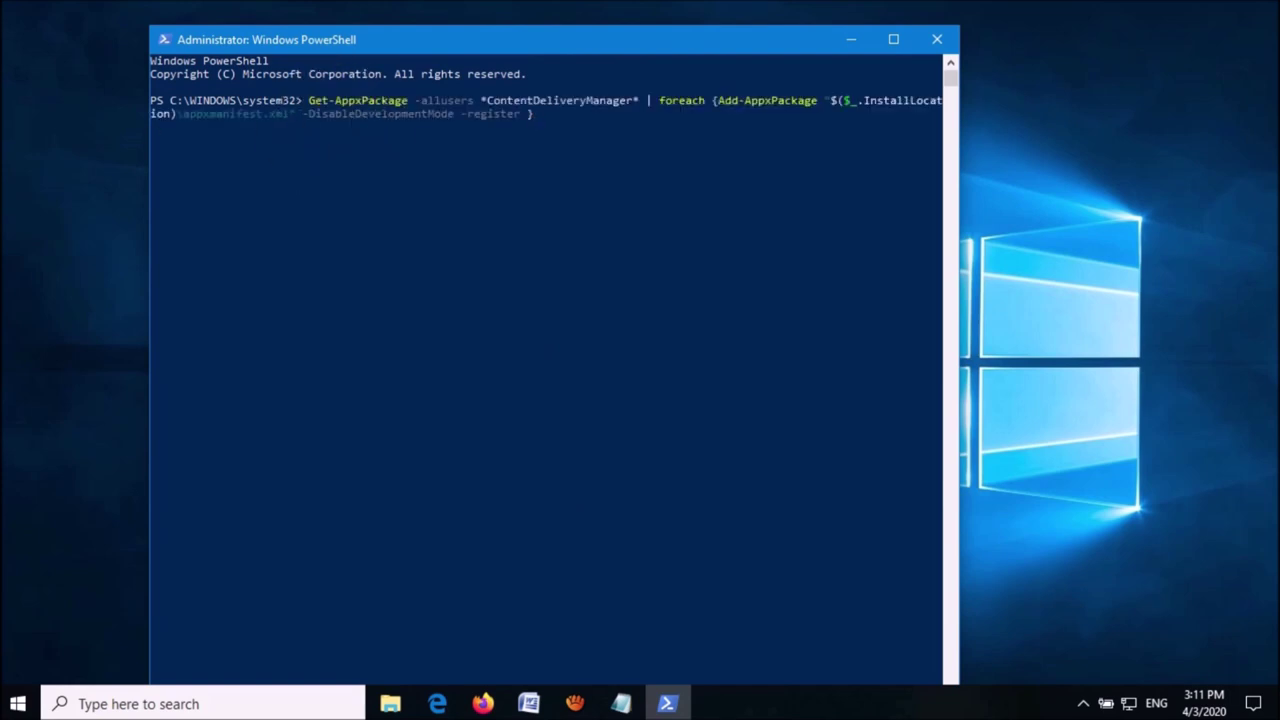
{"action": "key", "text": "Return"}
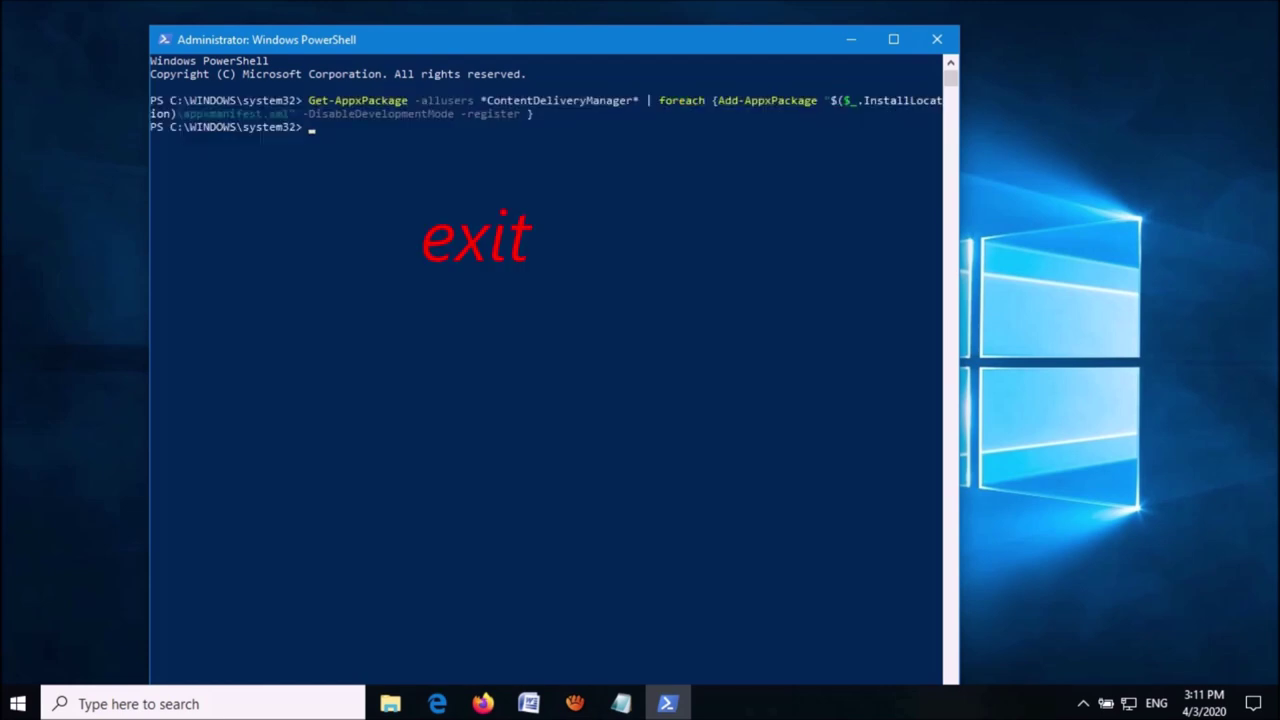
{"action": "type", "text": "exit"}
{"action": "key", "text": "Return"}
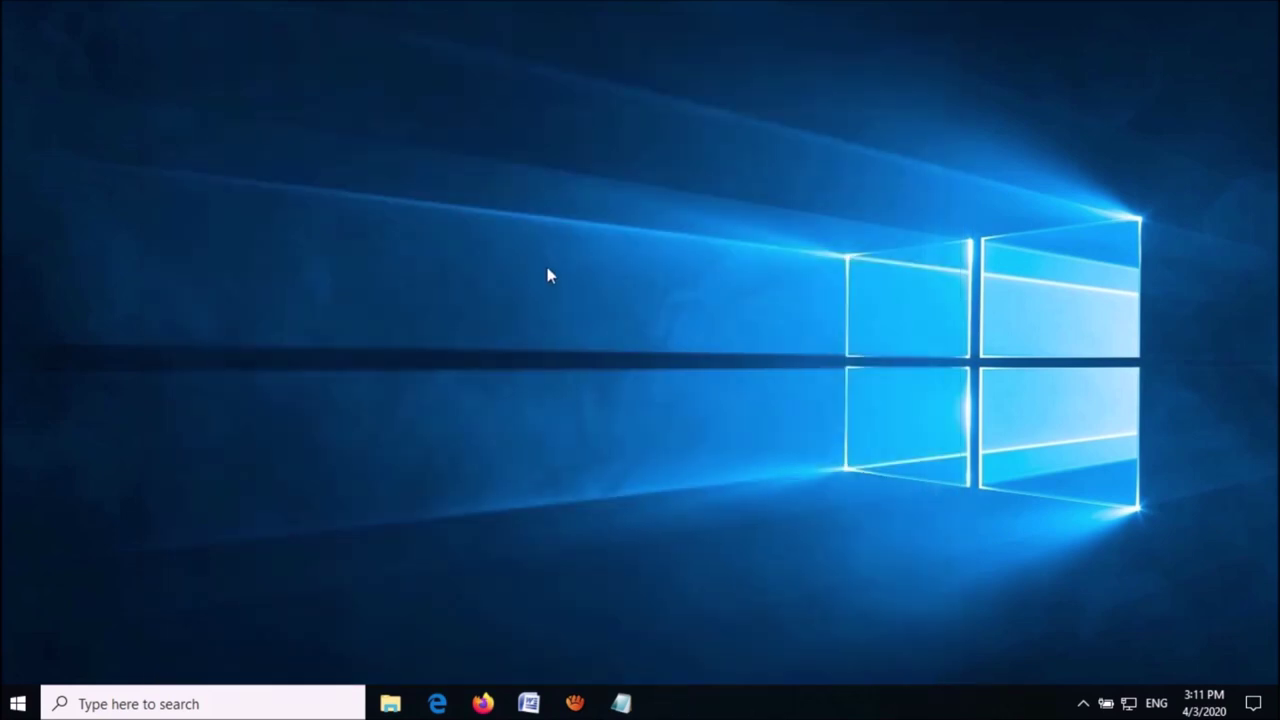
Step: Restart Windows through the Start menu Power options and return to the desktop
{"action": "key", "text": "super"}
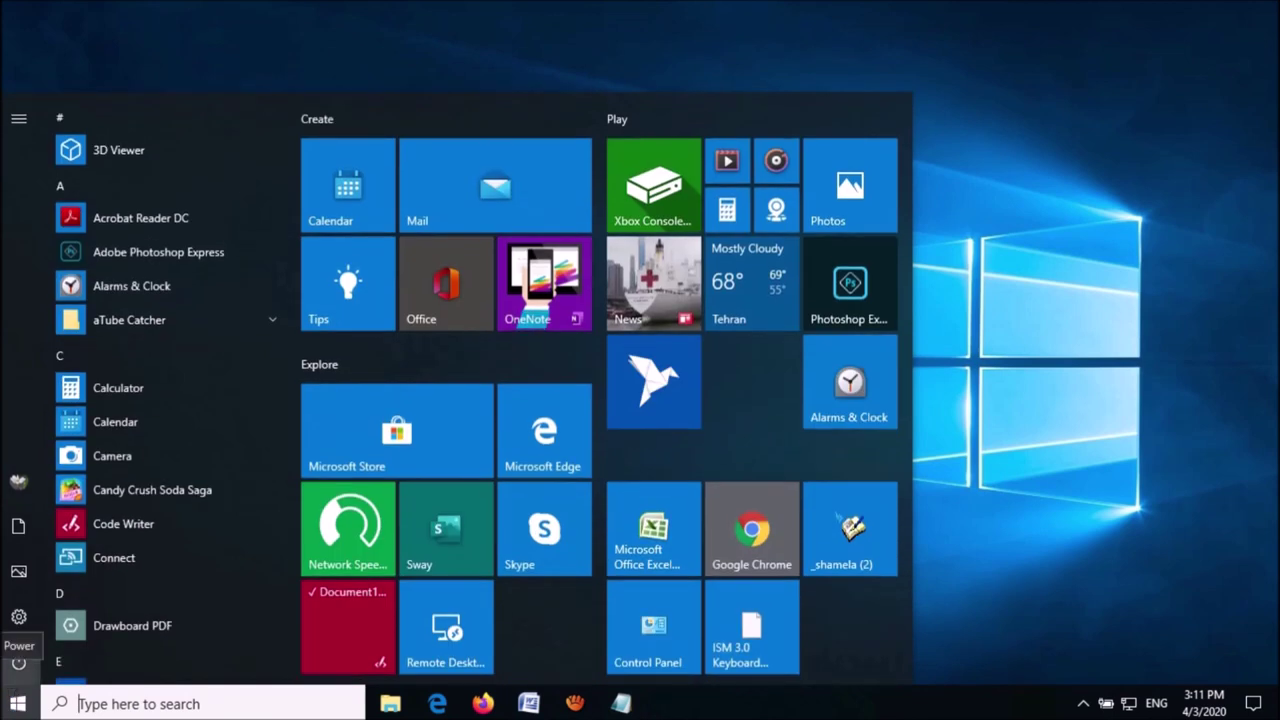
{"action": "left_click", "coordinate": [18, 662]}
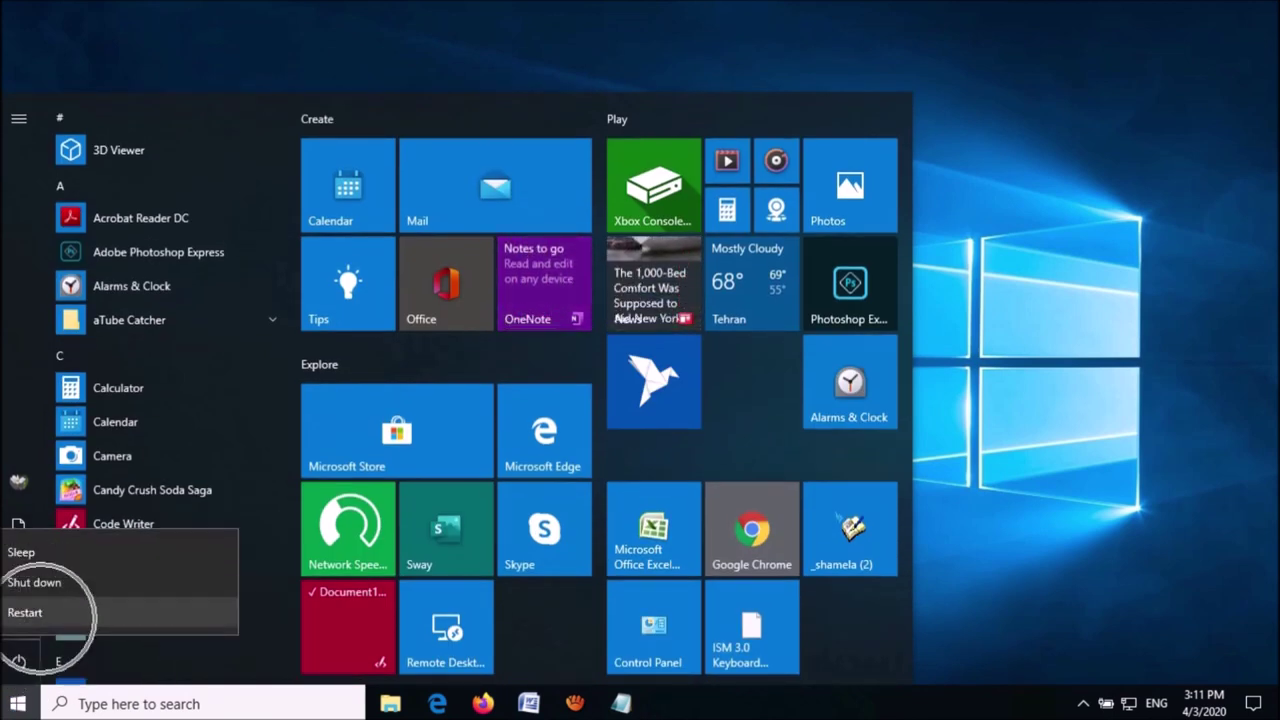
{"action": "left_click", "coordinate": [30, 612]}
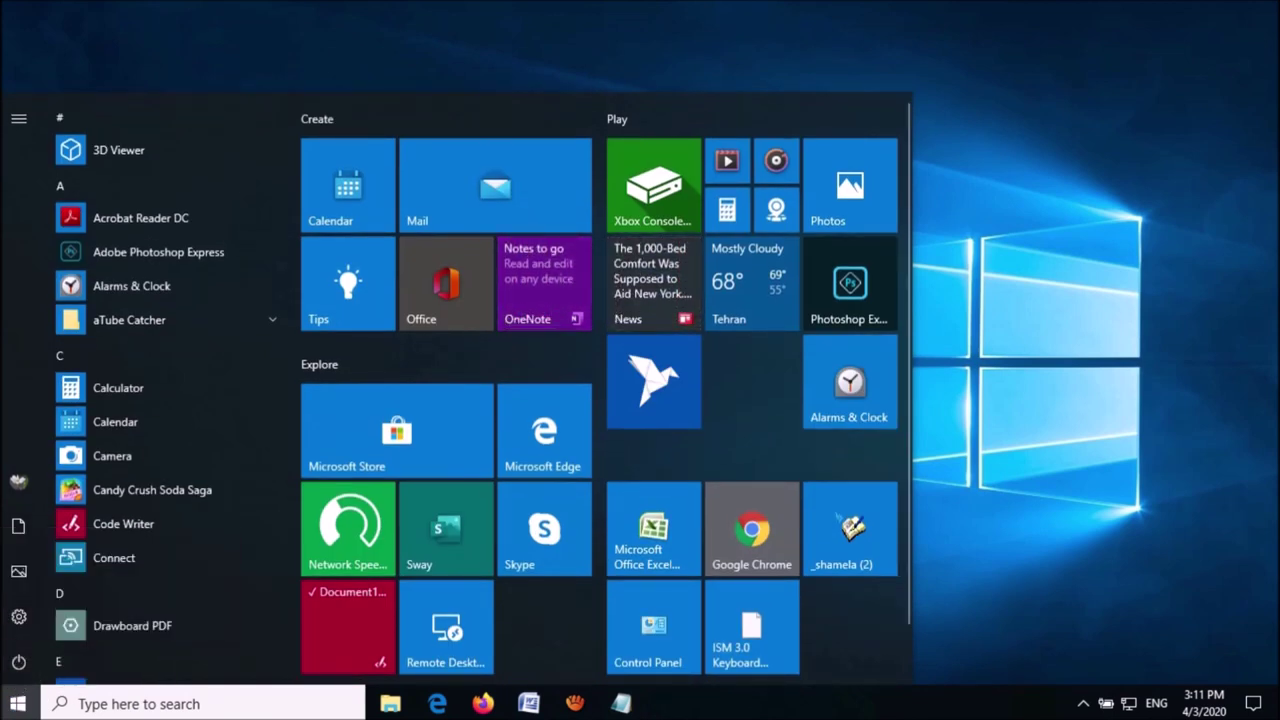
{"action": "left_click", "coordinate": [960, 346]}
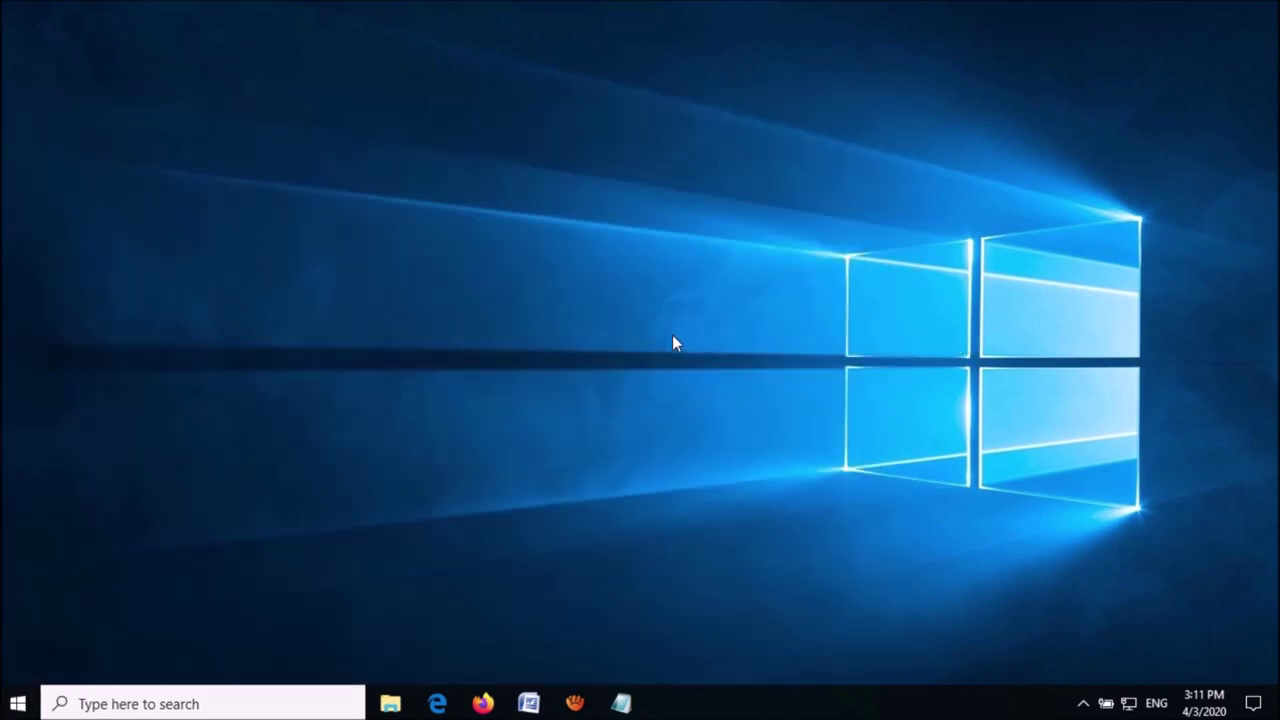